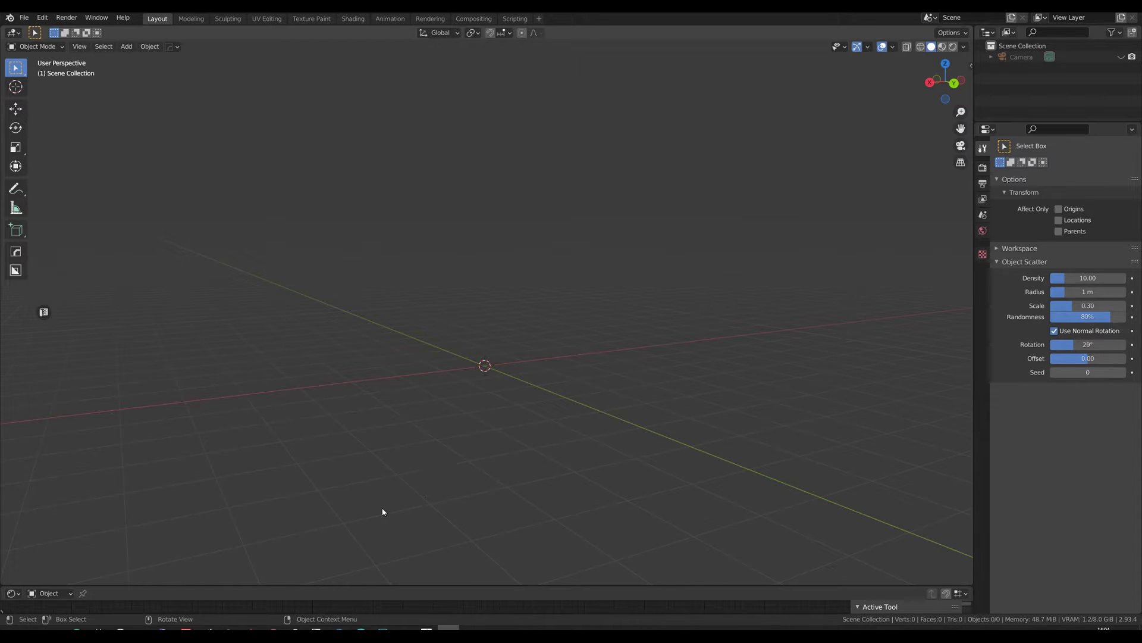
Step: Switch the lower editor to NodeScapes, enlarge it, and create a new terrain node tree
left_click(13, 593)
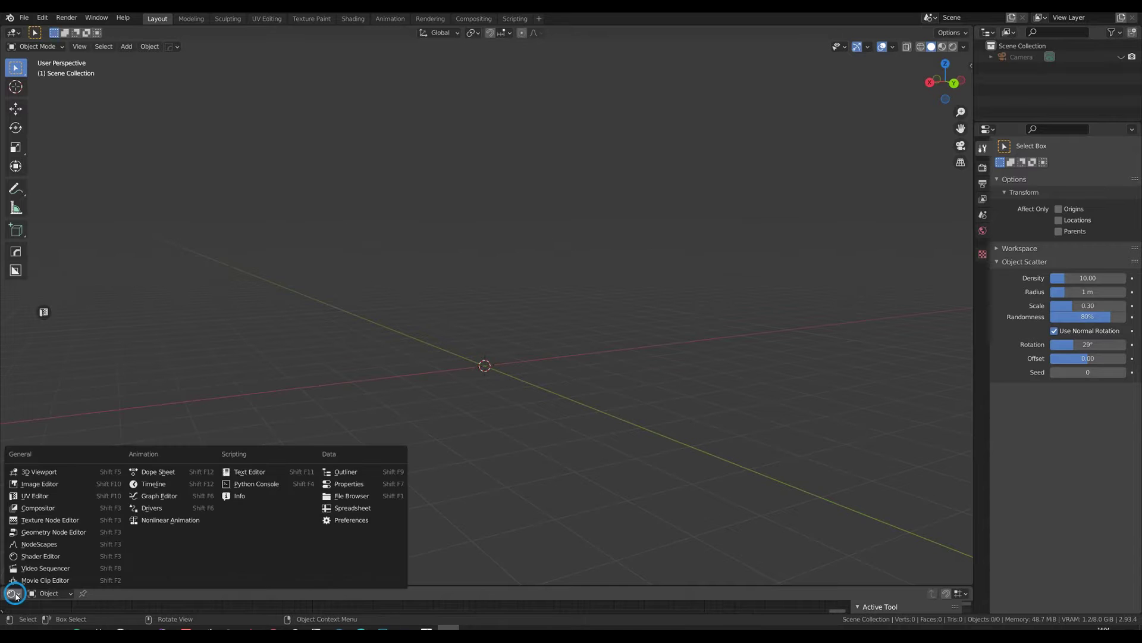
left_click(36, 543)
left_click_drag(255, 589, 306, 363)
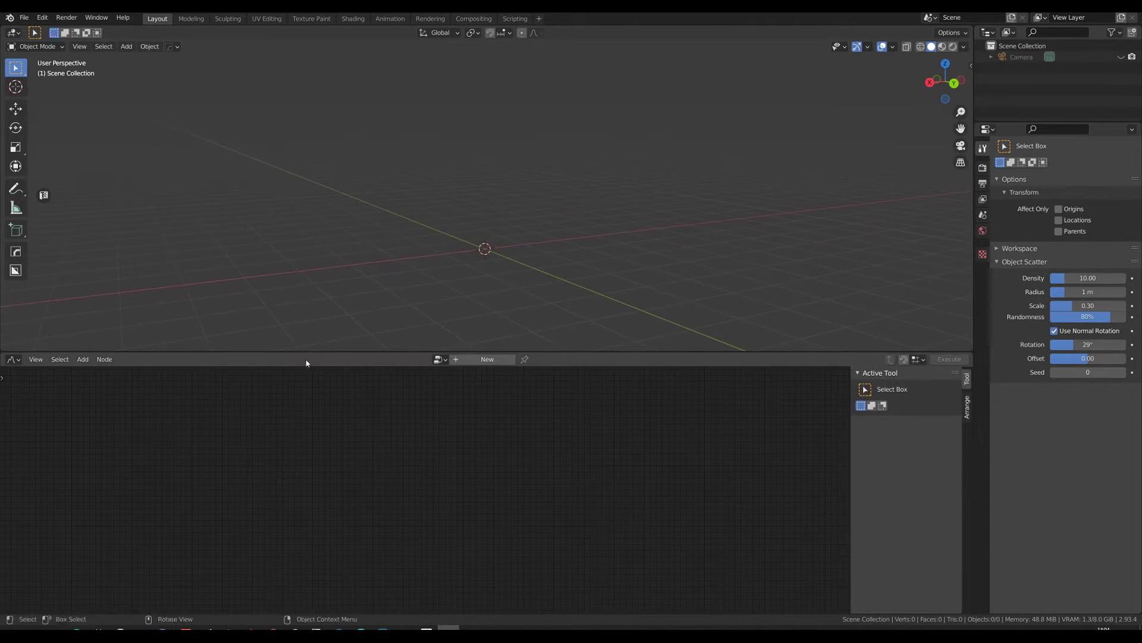
left_click(484, 360)
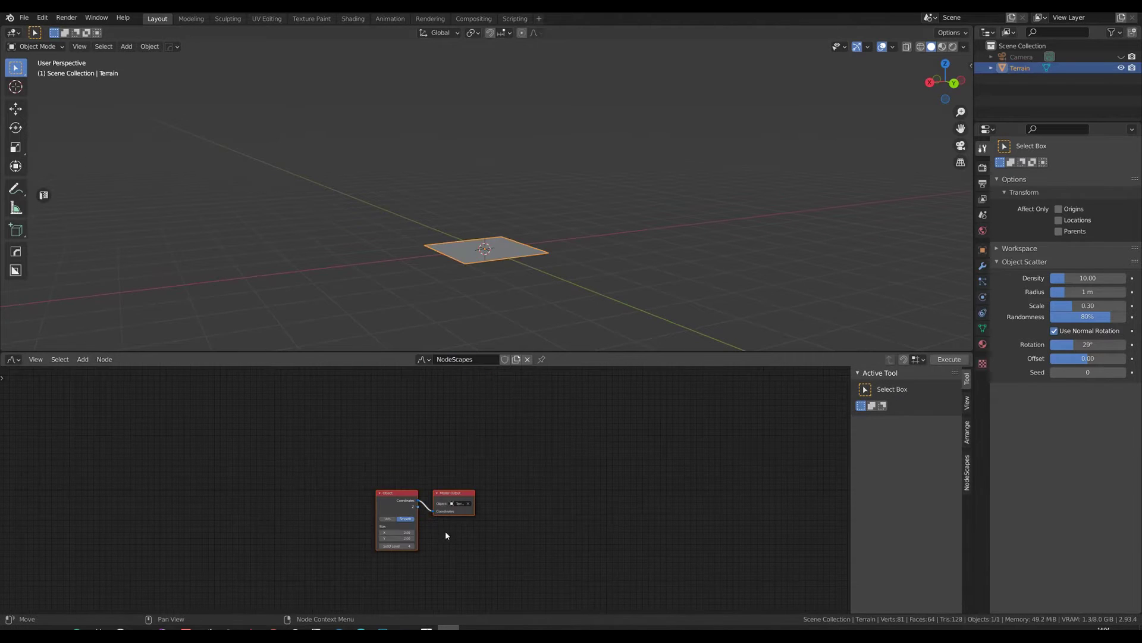
Step: Execute the Berglbase preset from the NodeScapes presets on the terrain
left_click(967, 472)
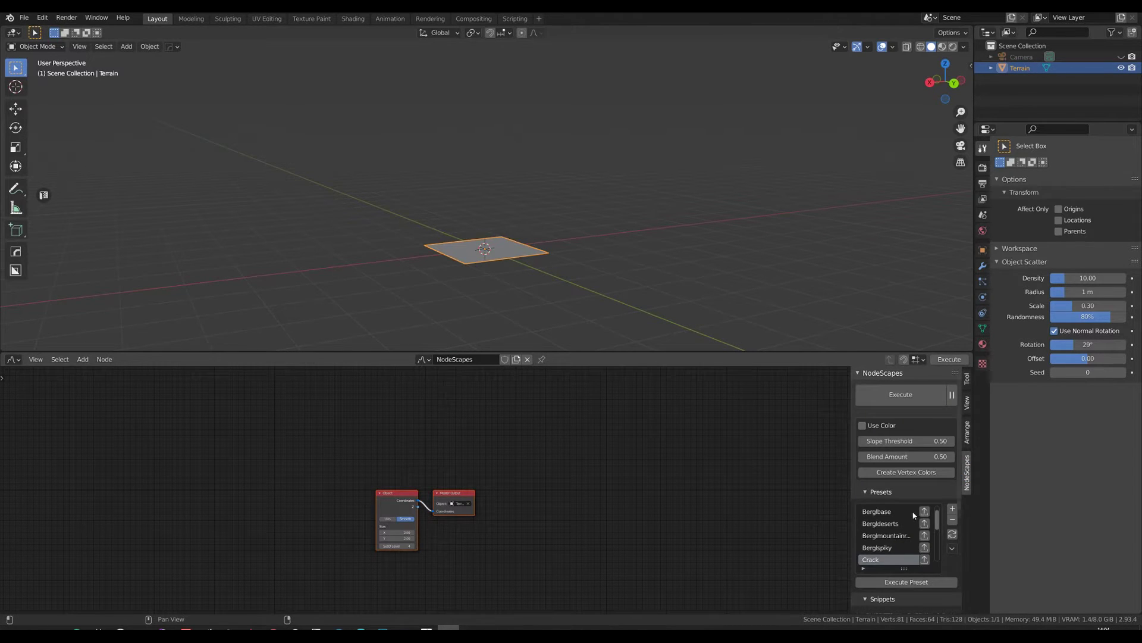
left_click(875, 511)
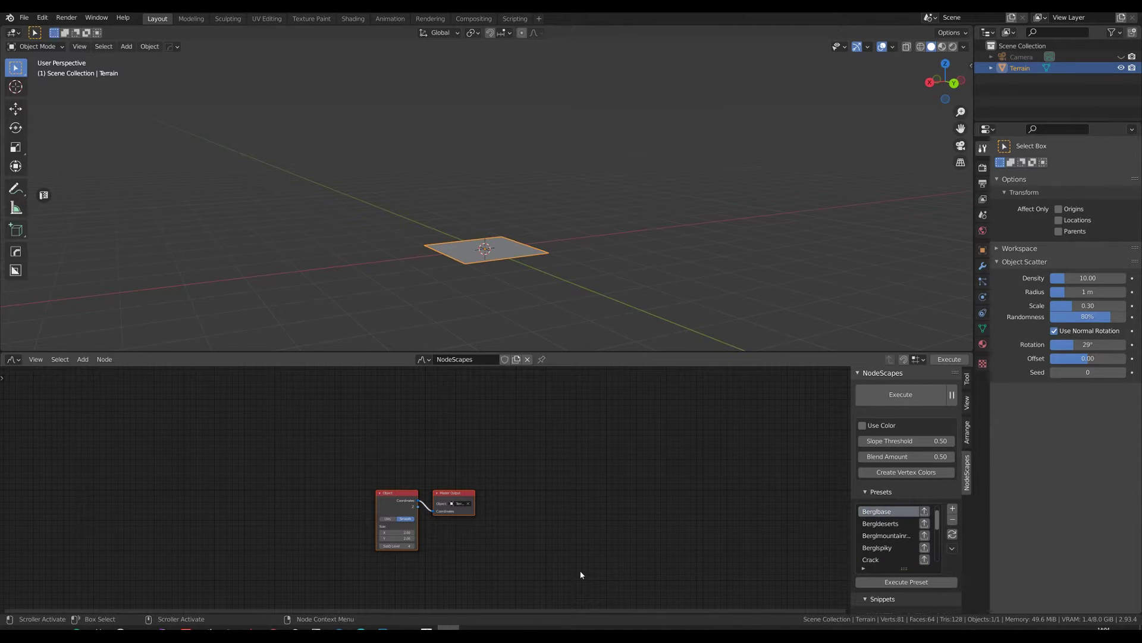
left_click(906, 582)
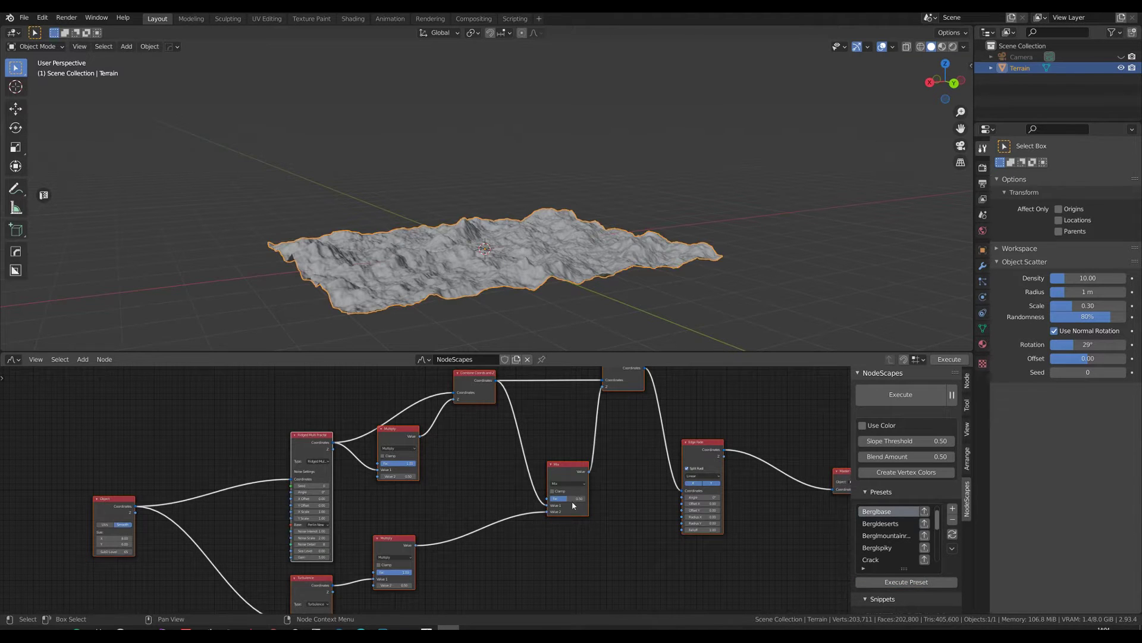
Step: Set the Mix node's factor to 0.00
left_click_drag(570, 503, 551, 504)
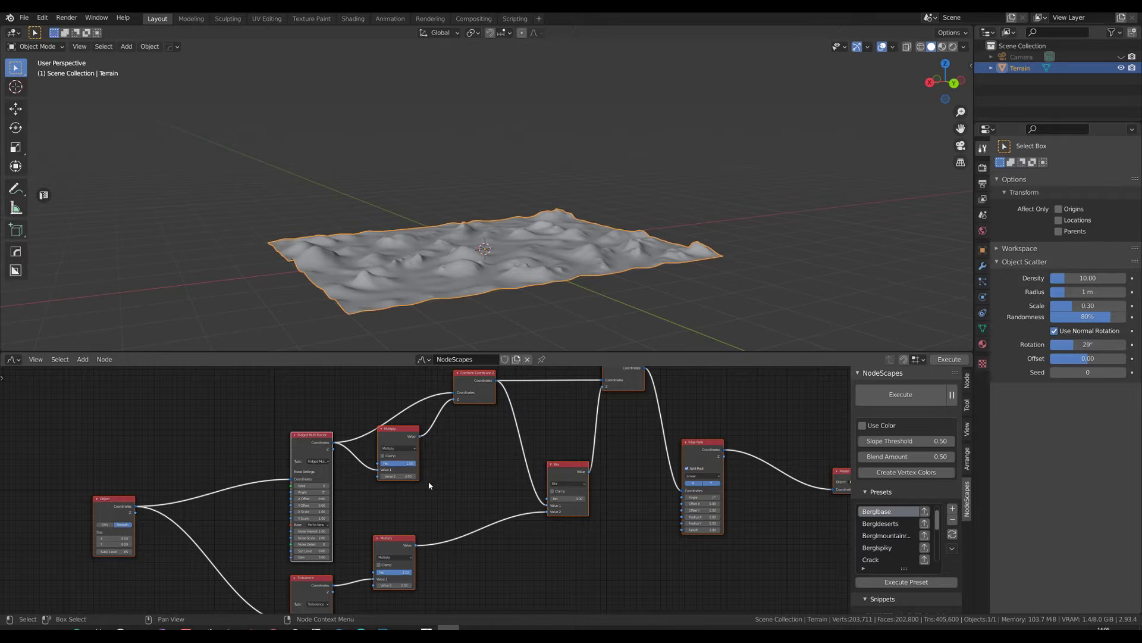
mouse_move(513, 277)
middle_mouse_down()
mouse_move(502, 301)
mouse_move(502, 291)
middle_mouse_up()
scroll(459, 504, "up", 4)
scroll(461, 500, "down", 3)
Step: Examine the preset's node network and the noise types offered by the Ridged Multi Fractal node
middle_click_drag(219, 517, 296, 490)
scroll(201, 527, "up", 2)
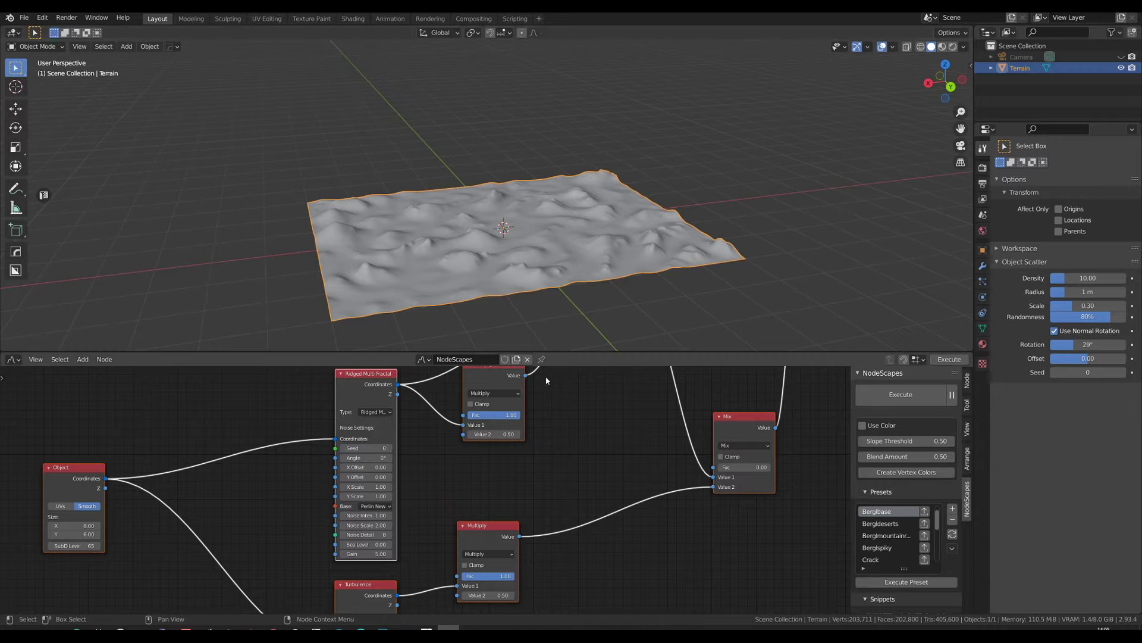
scroll(280, 489, "down", 2)
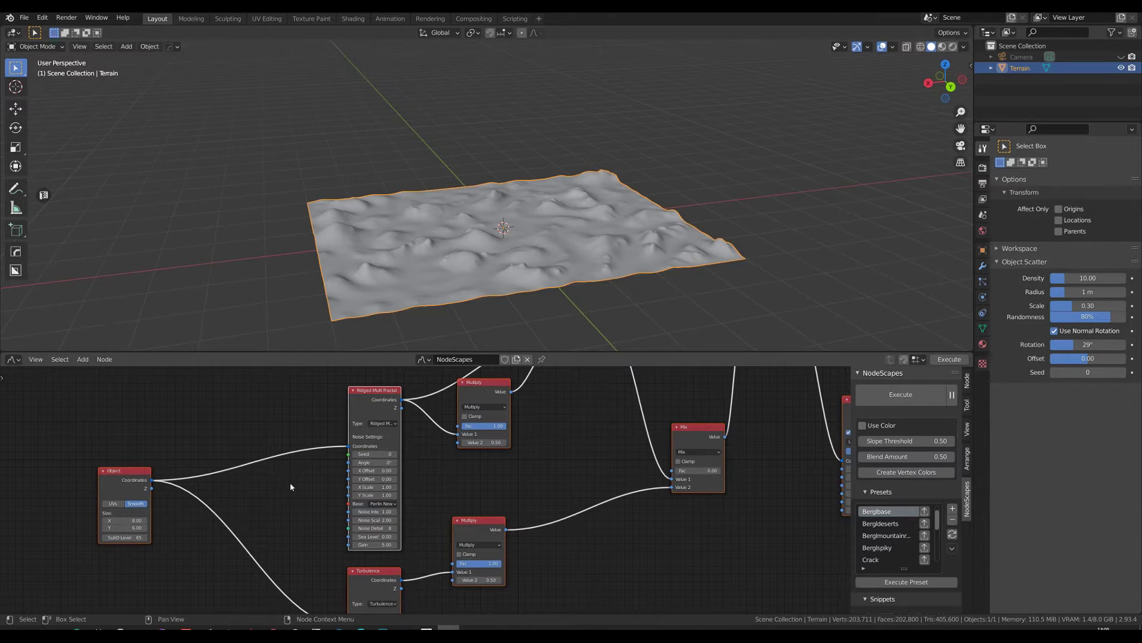
scroll(301, 491, "down", 2)
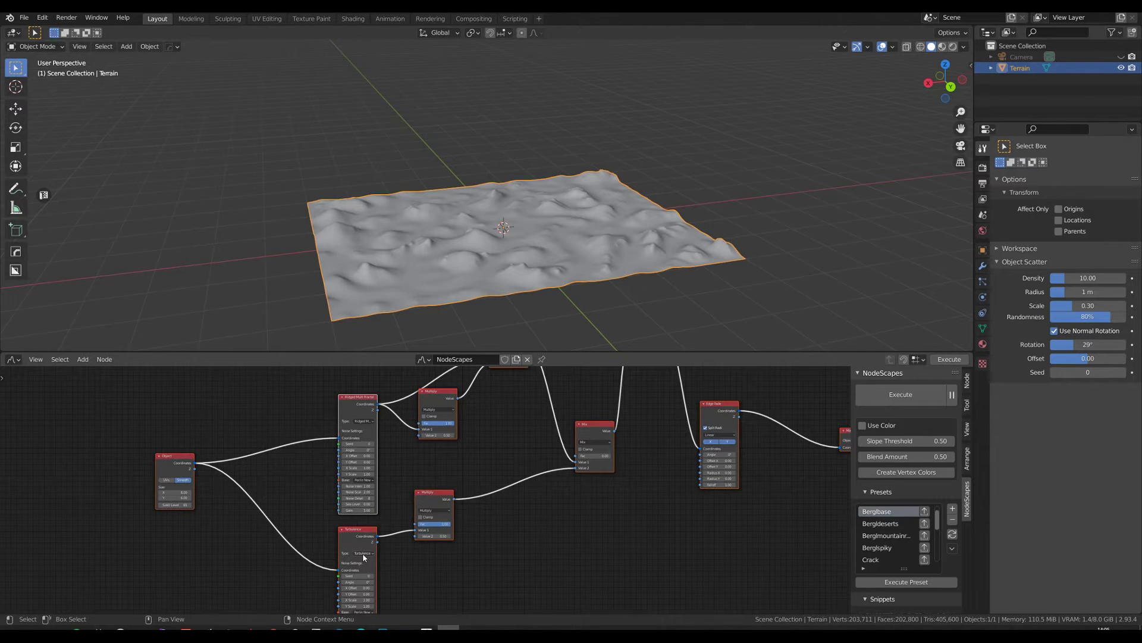
scroll(394, 473, "up", 1)
left_click(355, 403)
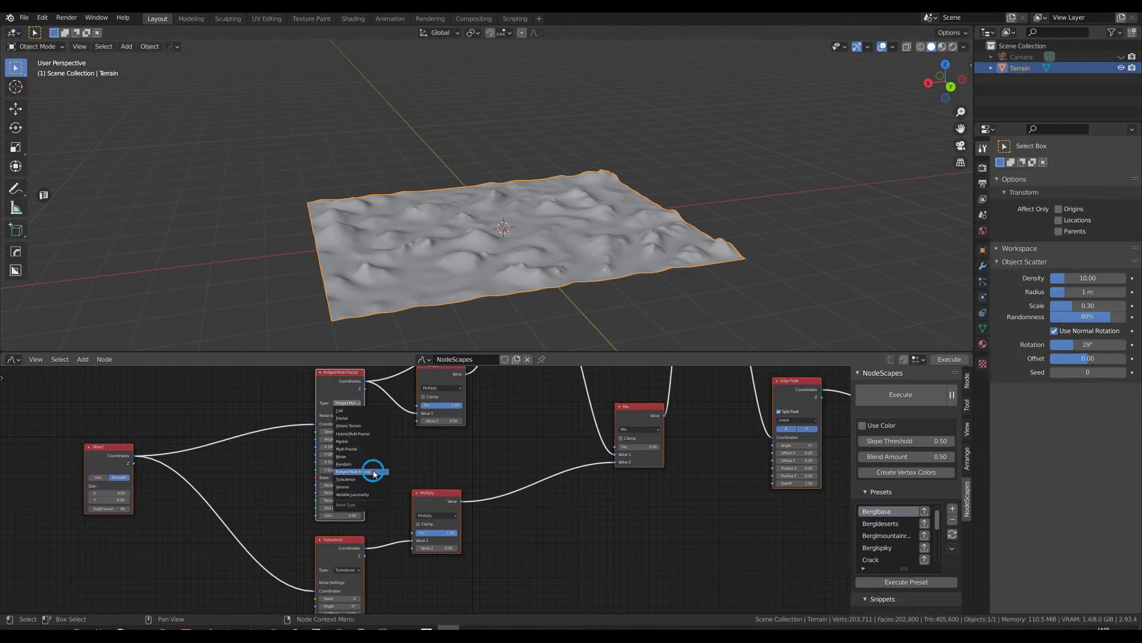
middle_click_drag(484, 444, 436, 487)
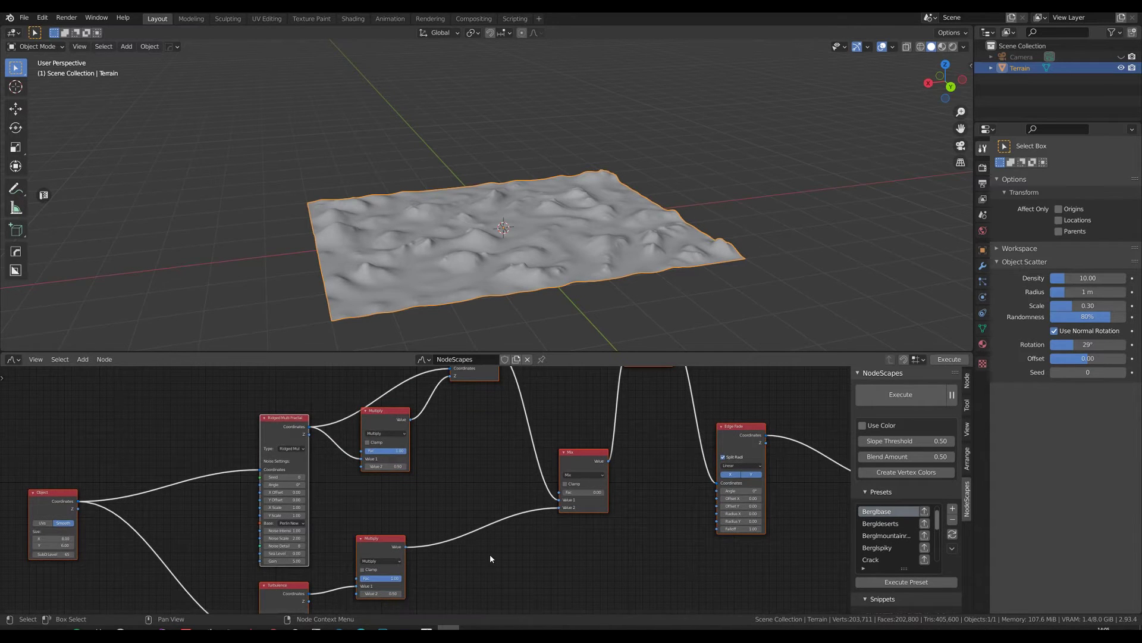
Step: Set Value 2 of the Multiply node fed by Ridged Multi Fractal to 4.54
left_click(384, 482)
left_click_drag(385, 467, 501, 466)
middle_click_drag(462, 489, 242, 472)
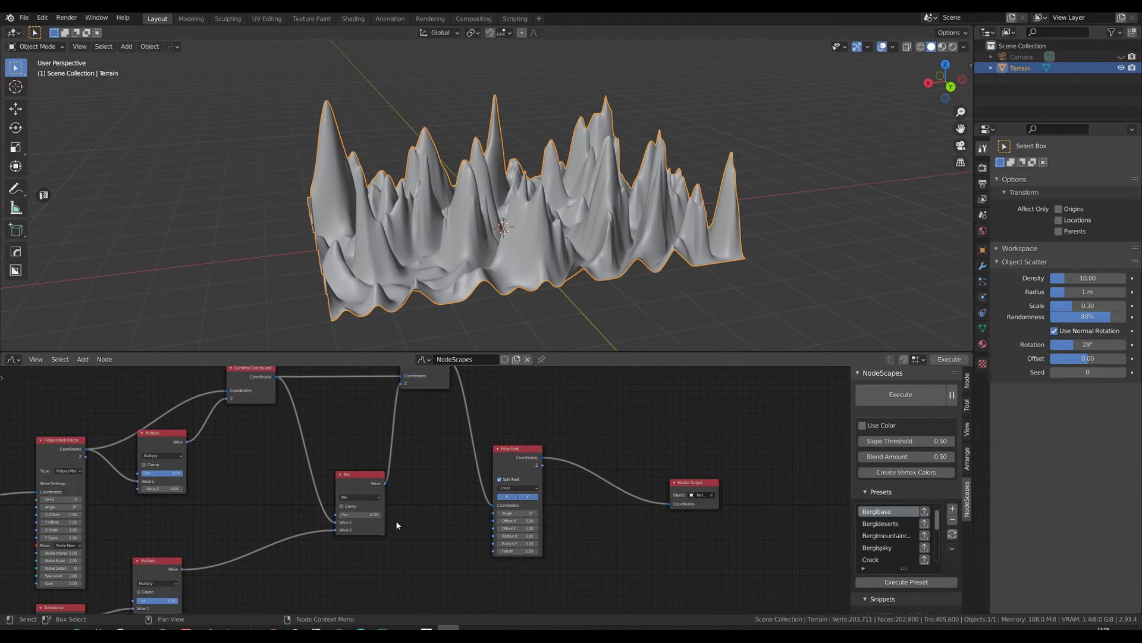
middle_click_drag(421, 518, 496, 525)
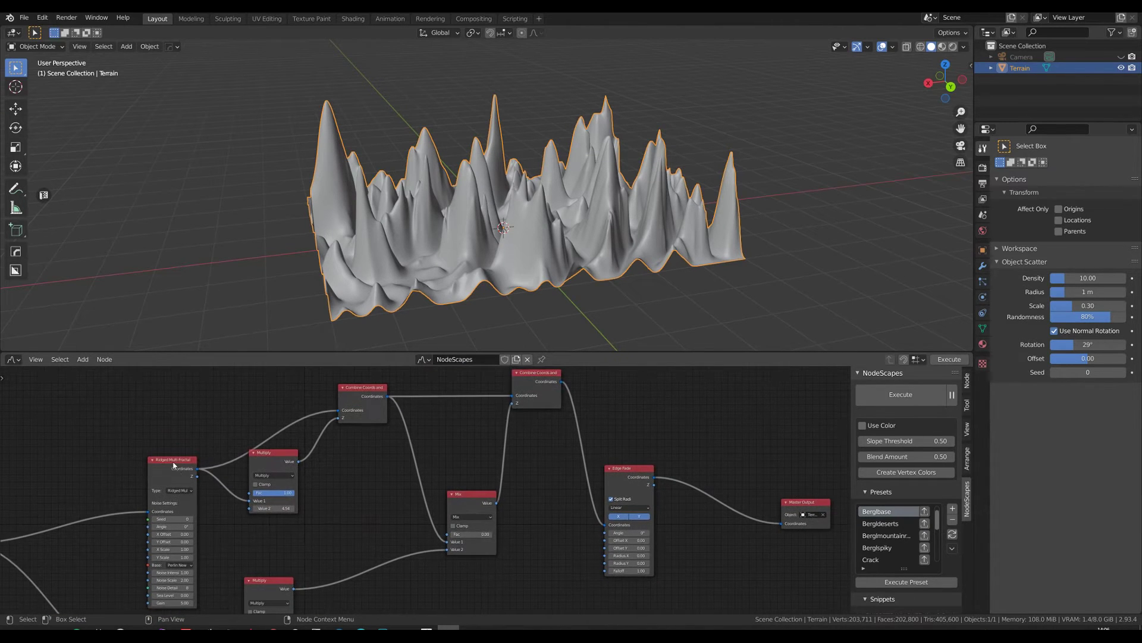
mouse_move(456, 535)
left_mouse_down()
mouse_move(494, 535)
mouse_move(454, 534)
left_mouse_up()
Step: Examine the Edge Fade and Master Output nodes and view the spiky terrain from several angles
middle_click_drag(538, 459, 433, 472)
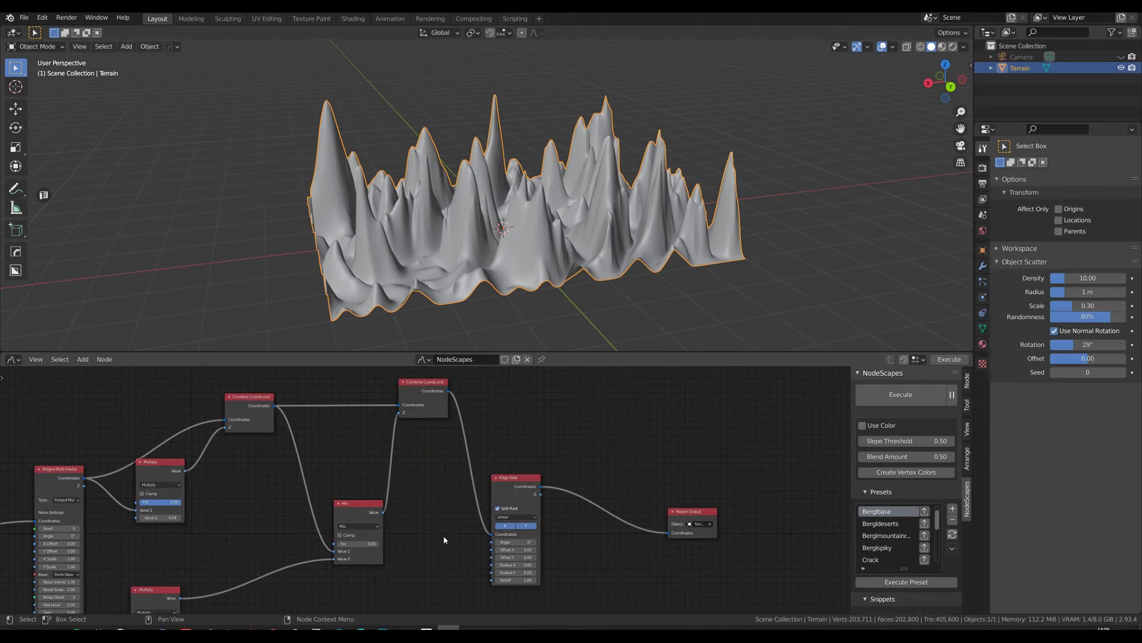
scroll(444, 540, "up", 2)
middle_click_drag(462, 535, 454, 509)
middle_click_drag(521, 283, 539, 258)
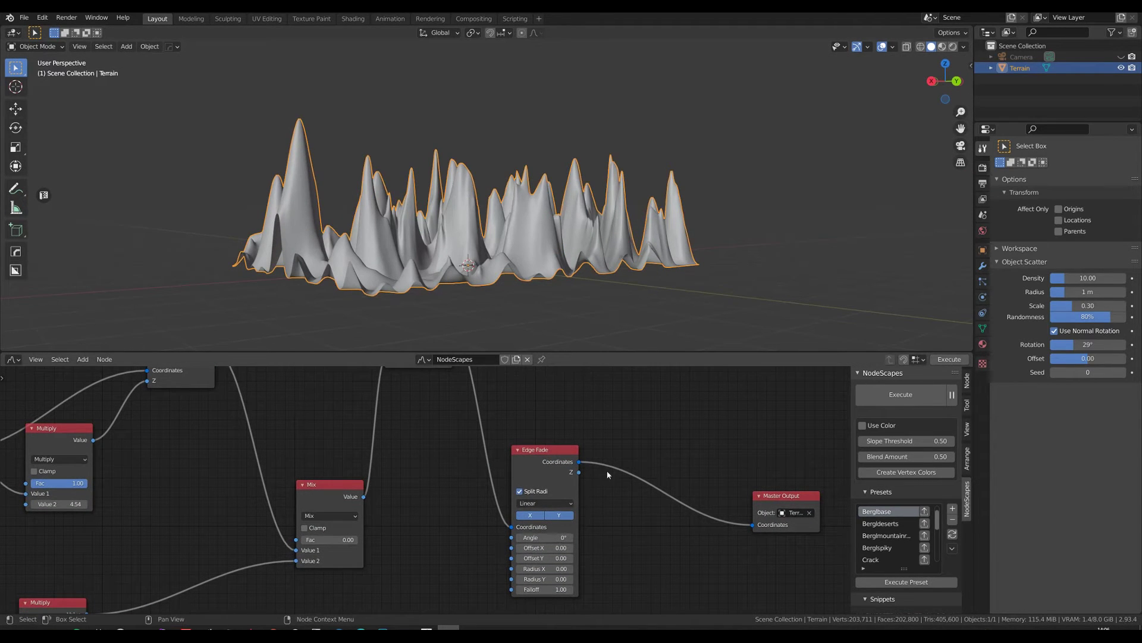
middle_click_drag(642, 520, 665, 496)
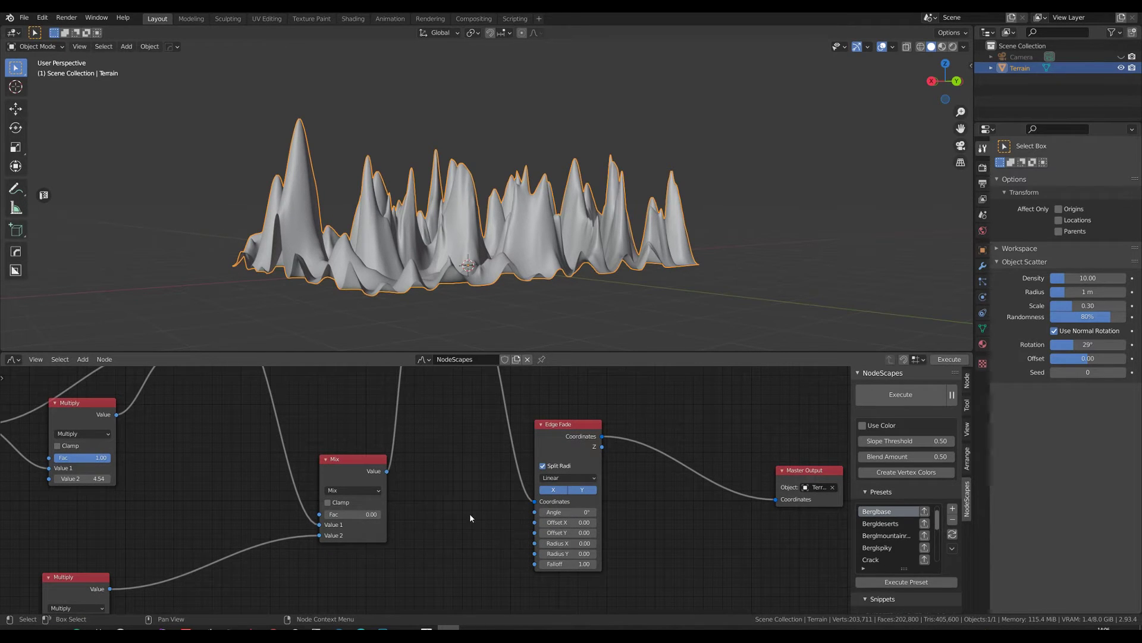
scroll(465, 521, "down", 3)
middle_click_drag(511, 282, 494, 300)
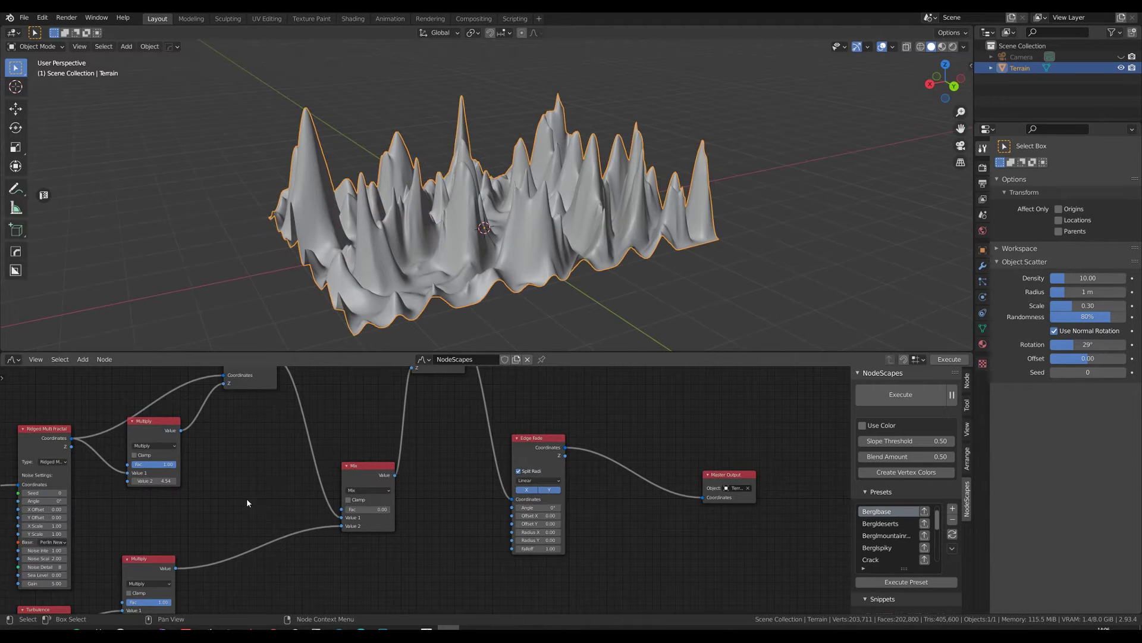
Step: Set Value 2 of the Multiply node fed by Ridged Multi Fractal to 17
left_click(153, 480)
type("17")
key("Return")
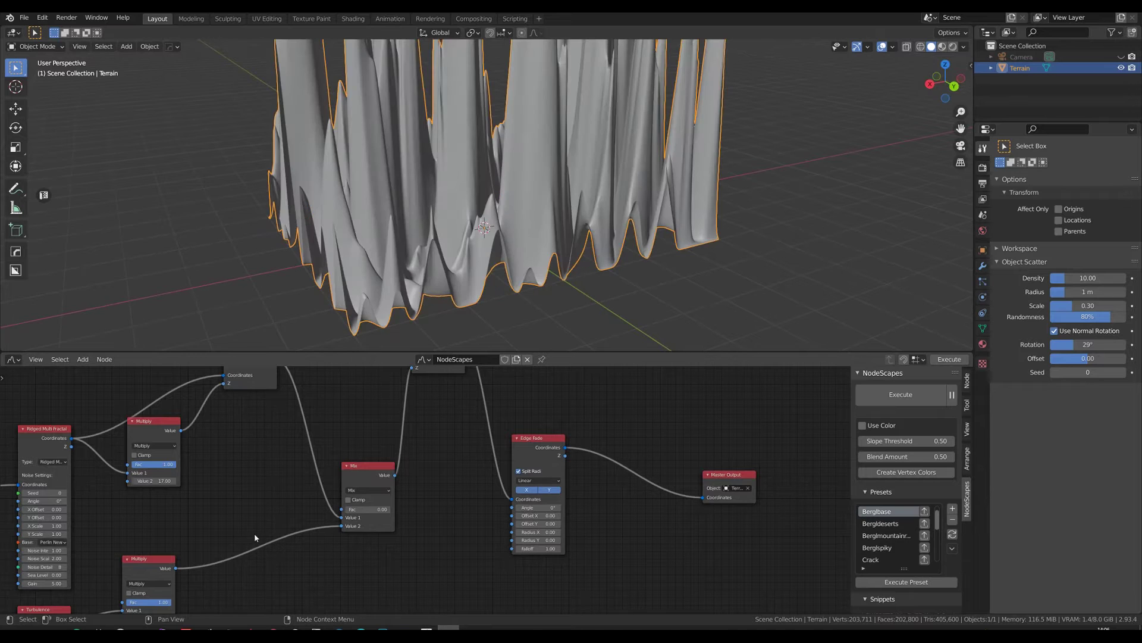
left_click(565, 183)
middle_click_drag(565, 183, 571, 256)
Step: Set the Mix node's factor to 0.60 to blend in the turbulence branch
left_click_drag(352, 509, 376, 512)
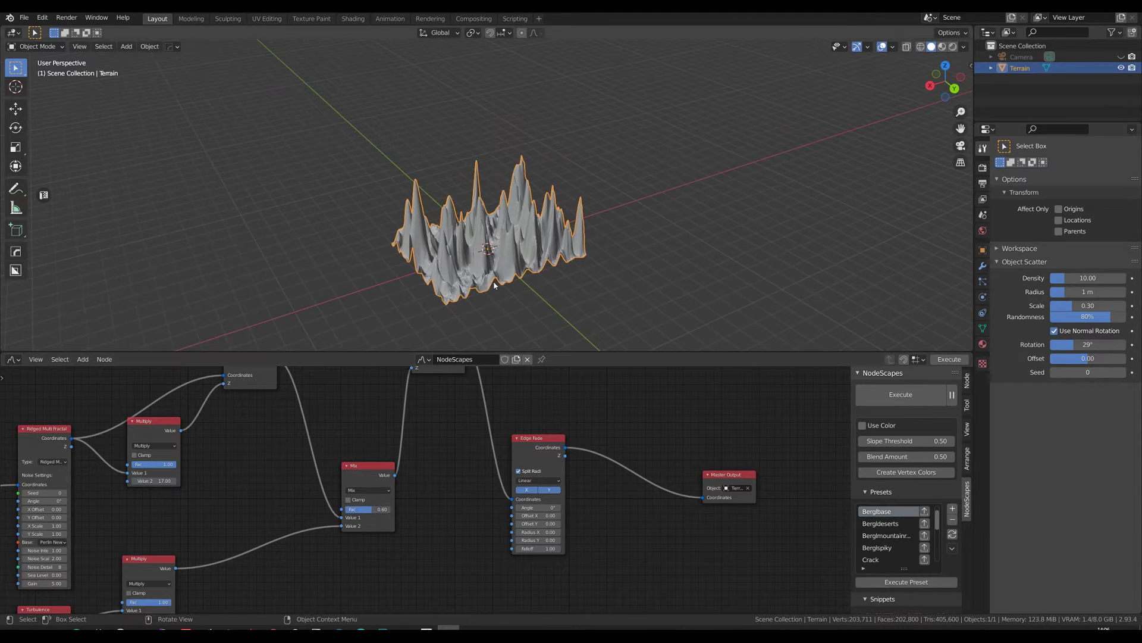
middle_click_drag(505, 280, 498, 267)
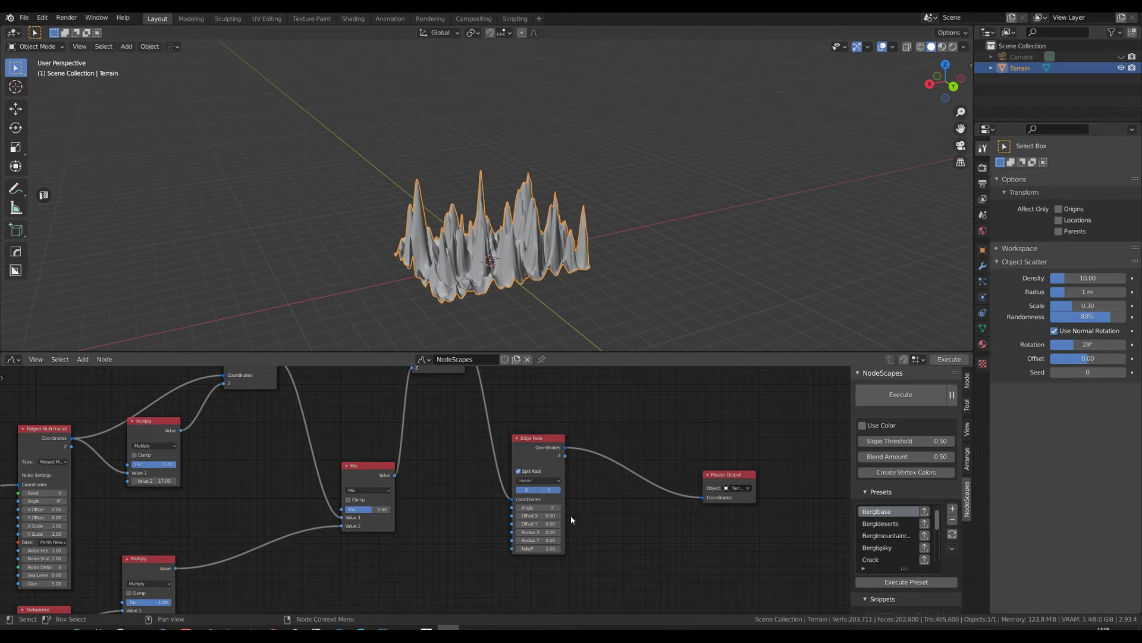
middle_click_drag(365, 563, 355, 533)
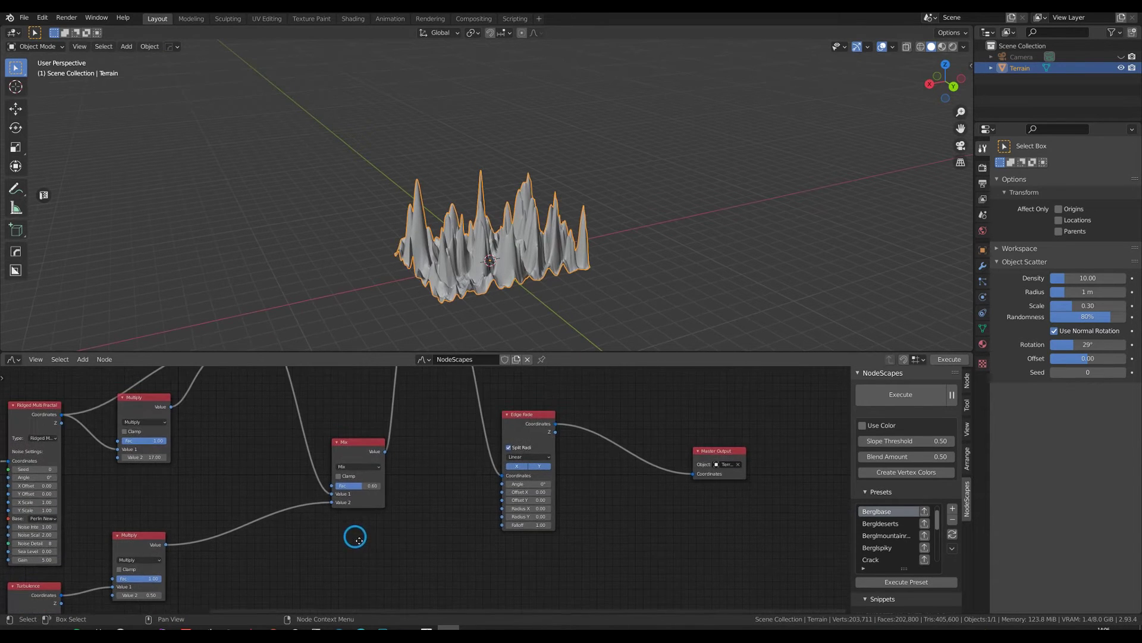
Step: Set the Edge Fade node's Radius X to 2.01 and adjust Radius Y to flatten the terrain's borders
scroll(355, 533, "up", 2)
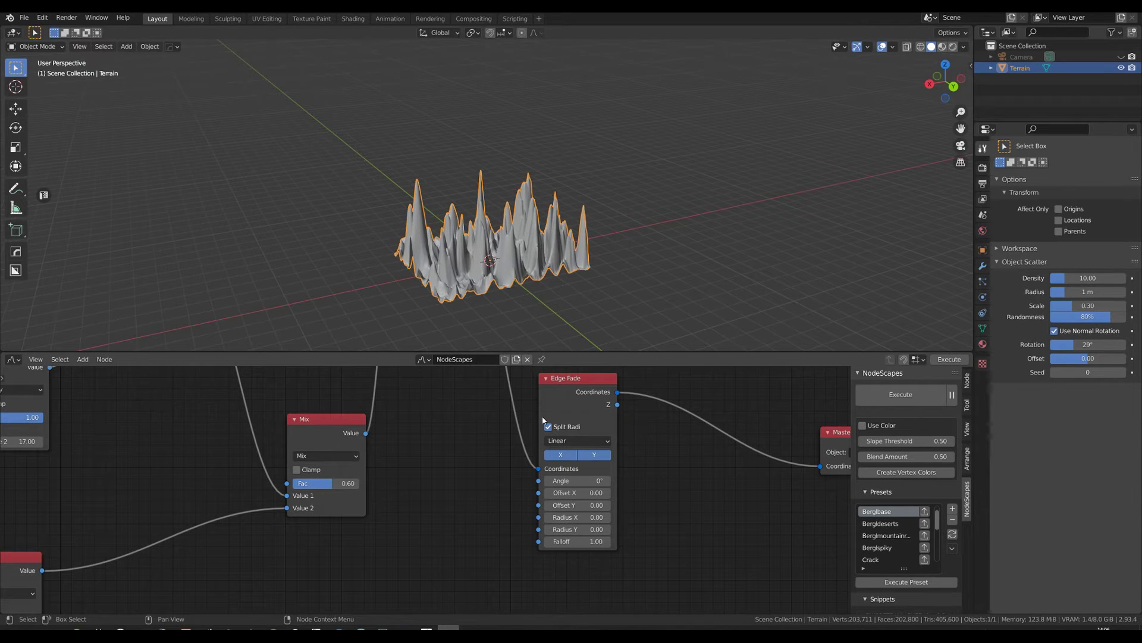
left_click_drag(586, 517, 633, 517)
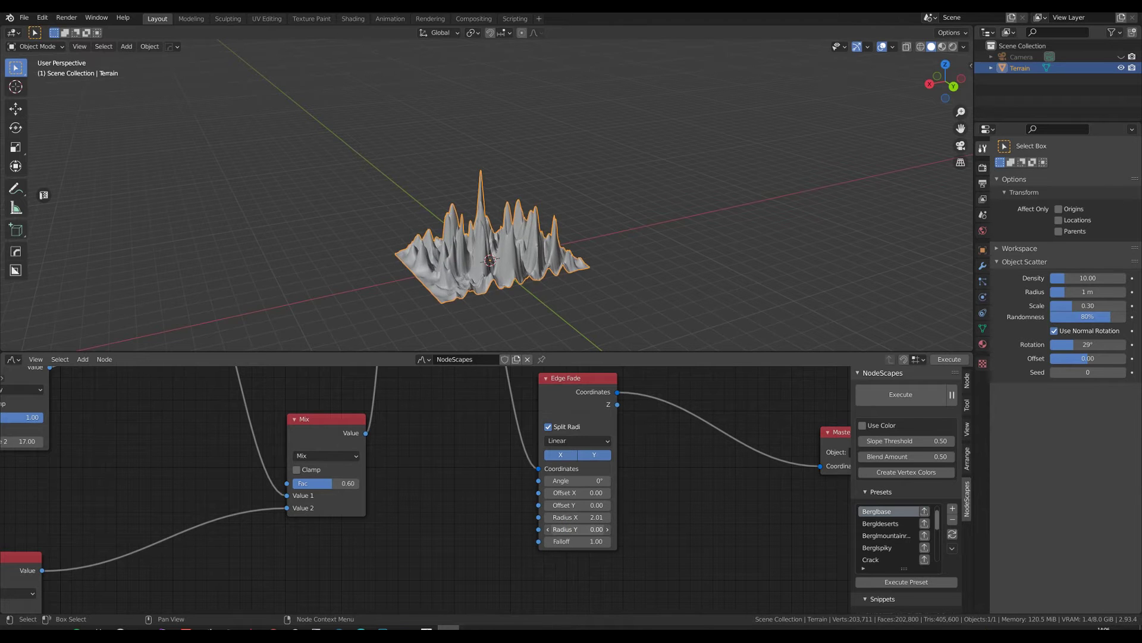
mouse_move(595, 529)
left_mouse_down()
mouse_move(633, 529)
mouse_move(579, 541)
left_mouse_up()
middle_click_drag(617, 243, 592, 226)
scroll(578, 300, "up", 3)
middle_click_drag(565, 301, 576, 274)
scroll(621, 297, "down", 3)
scroll(576, 274, "down", 3)
Step: Set the Ridged Multi Fractal node's X Scale to 0.39 and Y Scale to 0.31
middle_click_drag(479, 439, 731, 440)
middle_click_drag(412, 456, 487, 459)
left_click_drag(659, 487, 664, 487)
middle_click_drag(500, 473, 630, 436)
scroll(406, 490, "up", 2)
scroll(444, 461, "up", 1)
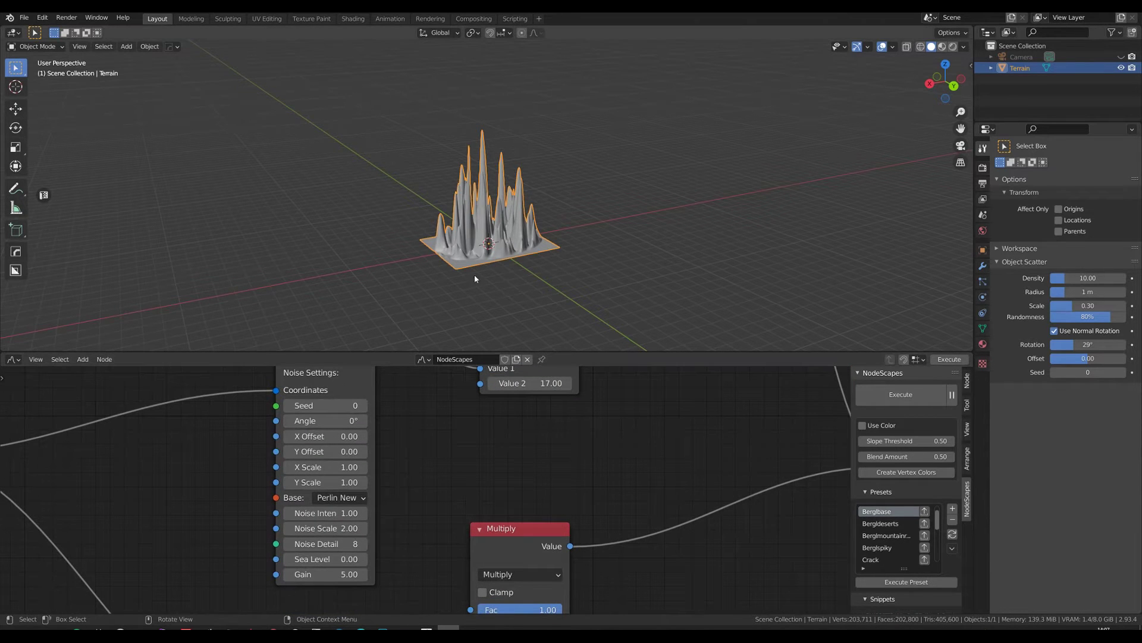
middle_click_drag(586, 241, 541, 299)
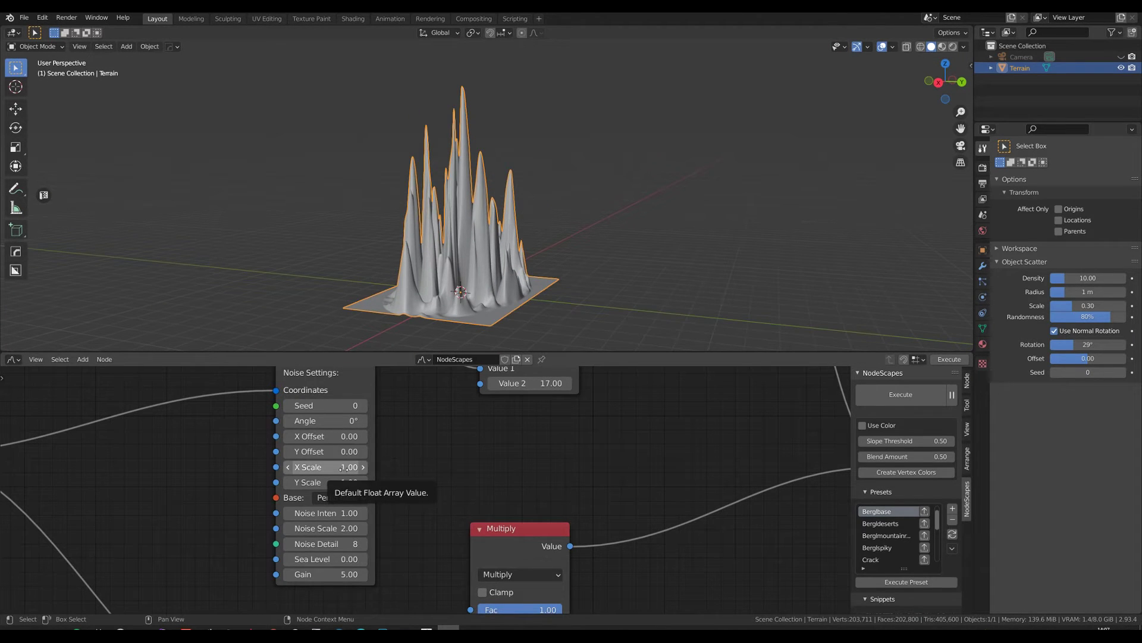
mouse_move(325, 467)
left_mouse_down()
mouse_move(282, 467)
mouse_move(305, 467)
left_mouse_up()
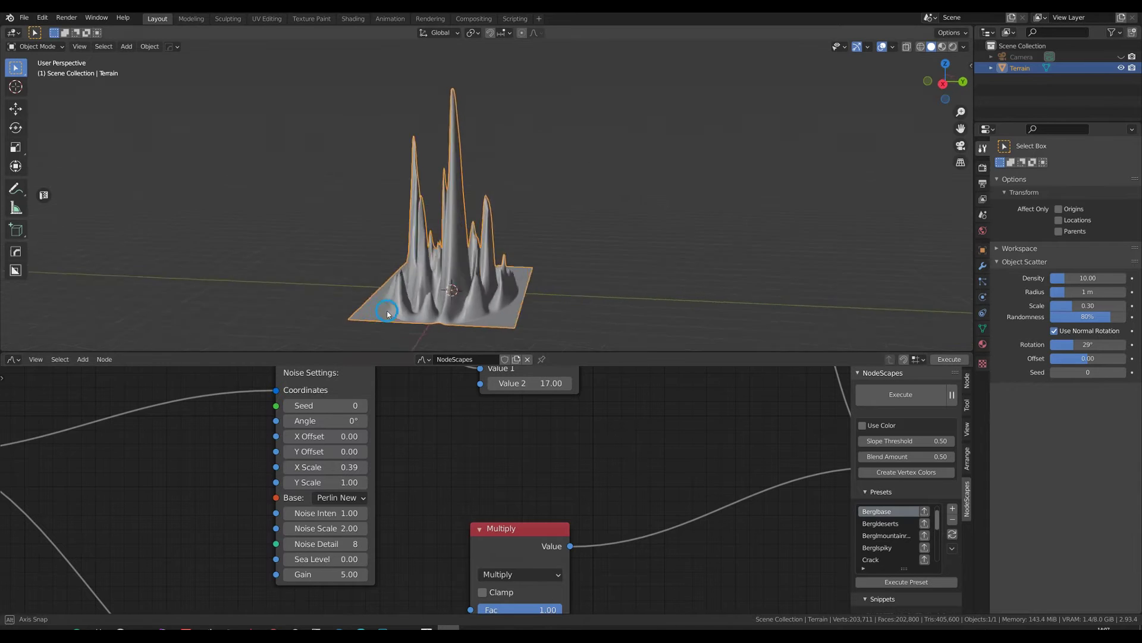
middle_click_drag(393, 313, 396, 301)
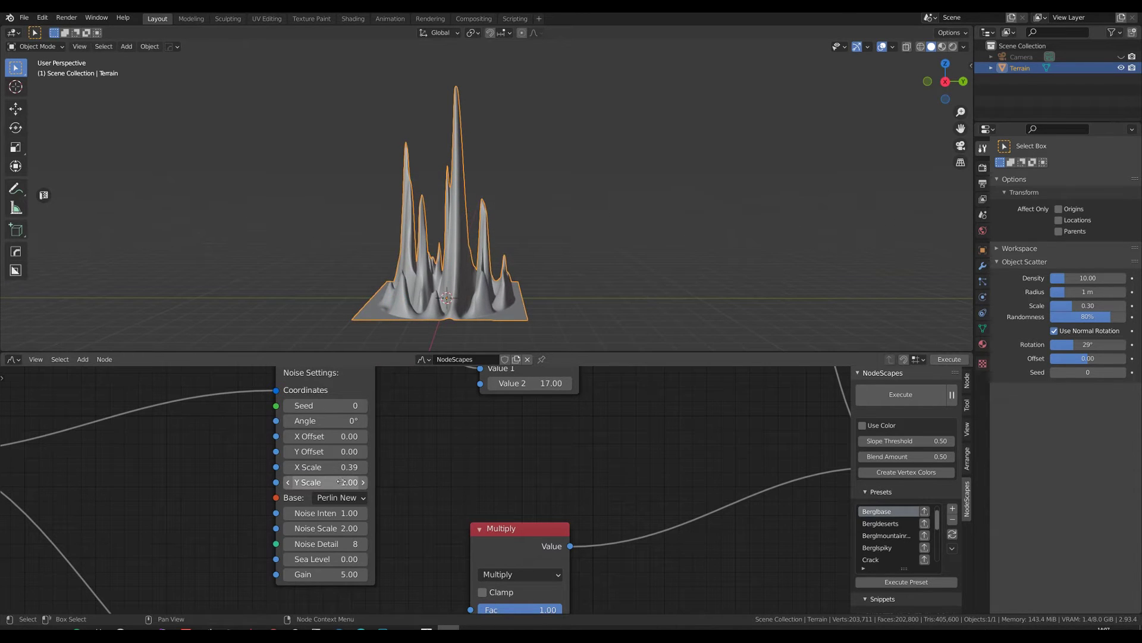
left_click_drag(337, 482, 296, 482)
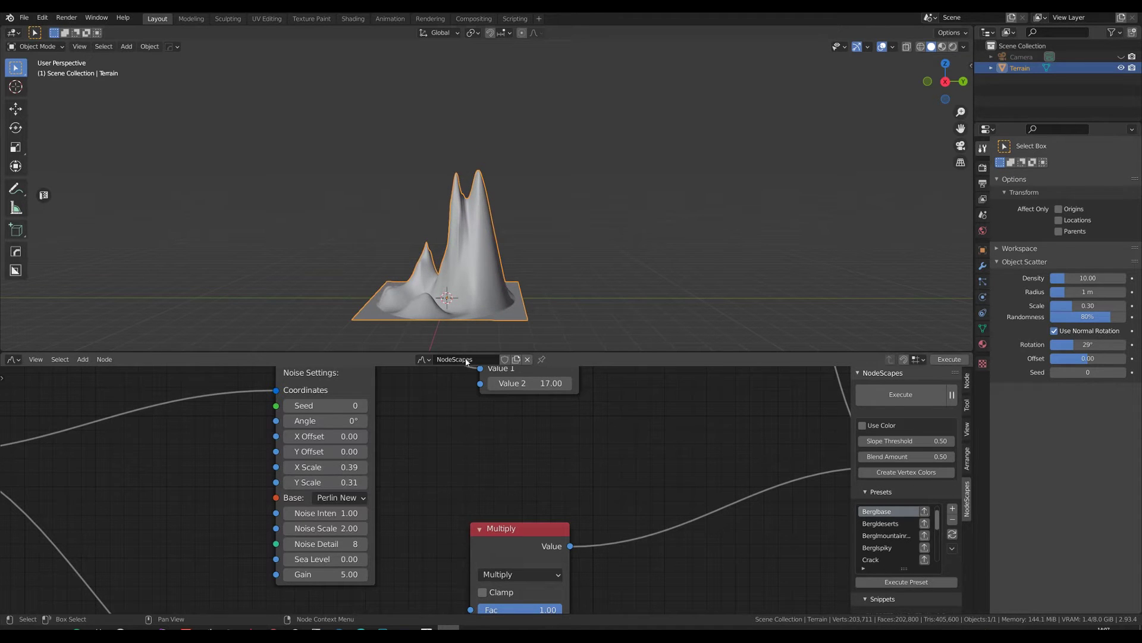
Step: Try a Noise Intensity of 1.43 on the Ridged Multi Fractal node and set it to 0.9
middle_click_drag(508, 277, 383, 285)
middle_click_drag(421, 484, 409, 473)
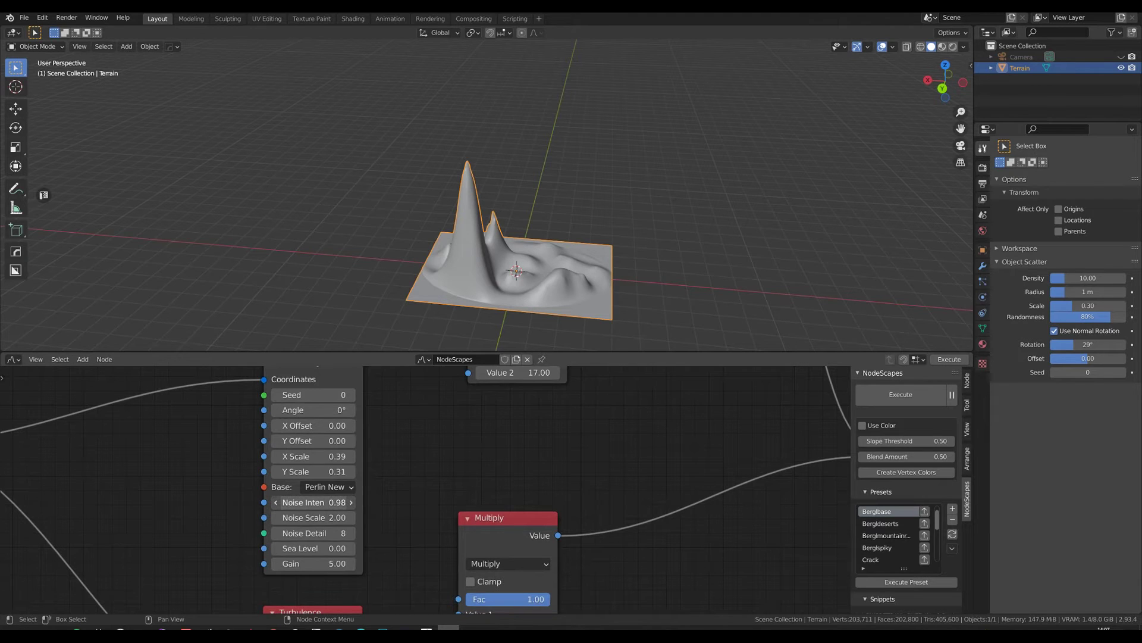
left_click_drag(313, 502, 339, 502)
left_click(322, 502)
type("0.9")
key("Return")
middle_click_drag(584, 249, 477, 227)
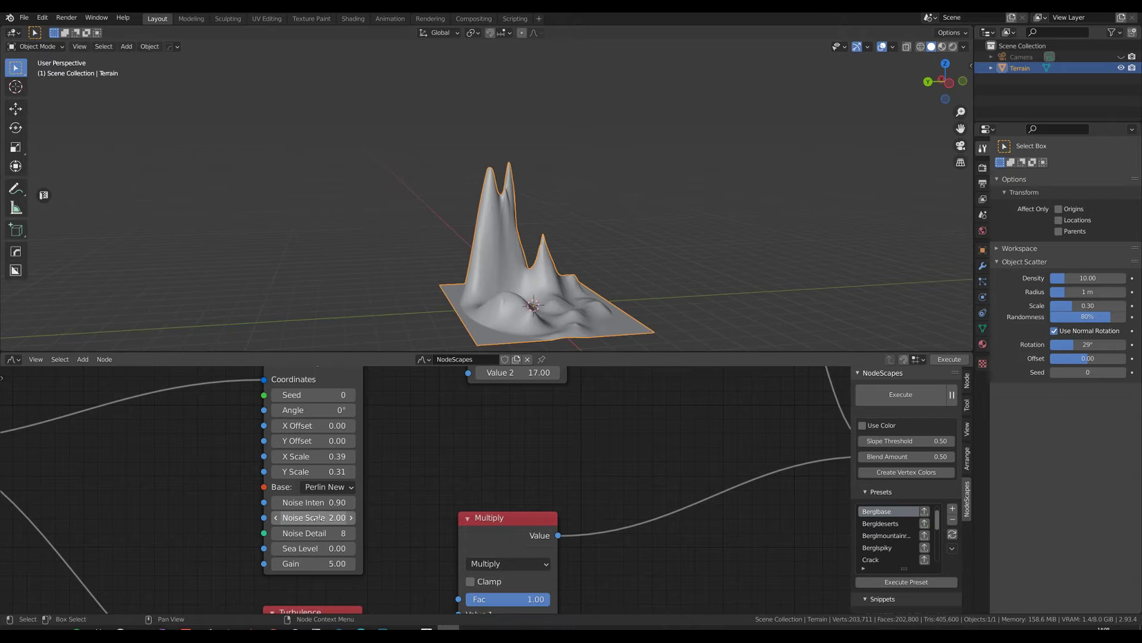
Step: Set the Ridged Multi Fractal node's Noise Scale to 3.15 and Noise Detail to 20
left_click_drag(314, 517, 348, 517)
middle_click_drag(605, 233, 552, 218)
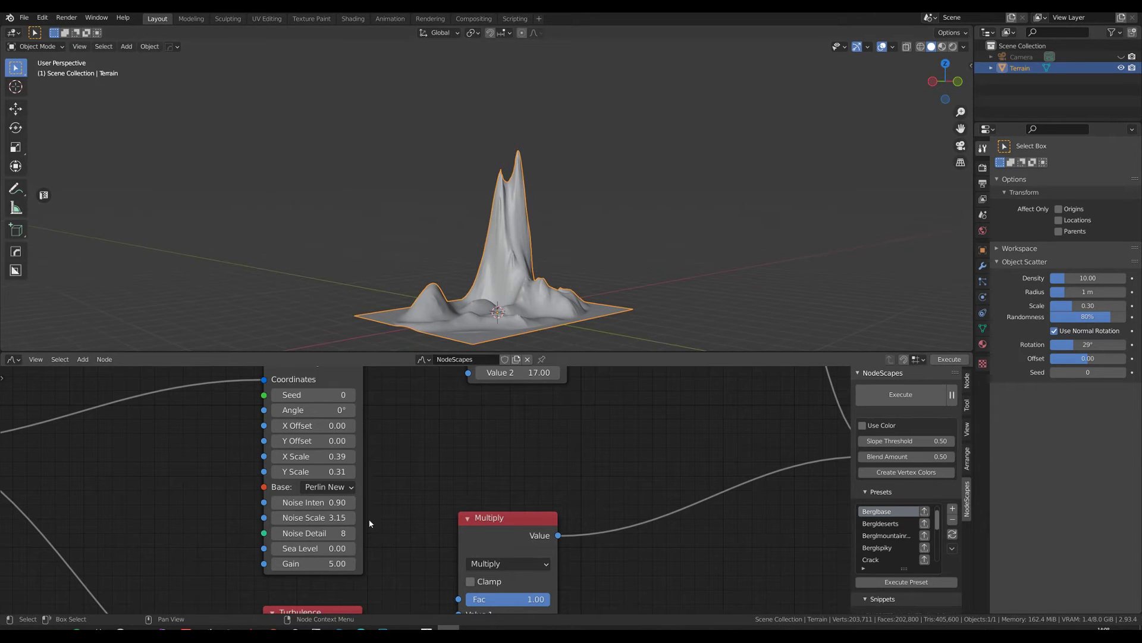
left_click(331, 534)
type("20")
key("Return")
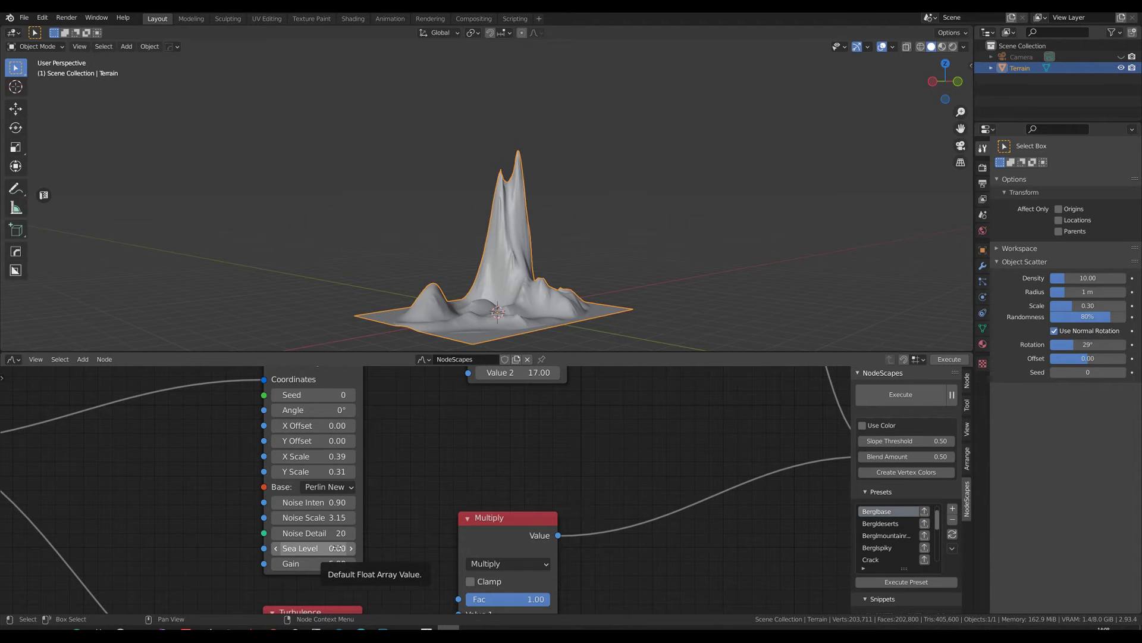
Step: Set the Ridged Multi Fractal node's Sea Level to 4.41
left_click_drag(328, 548, 559, 548)
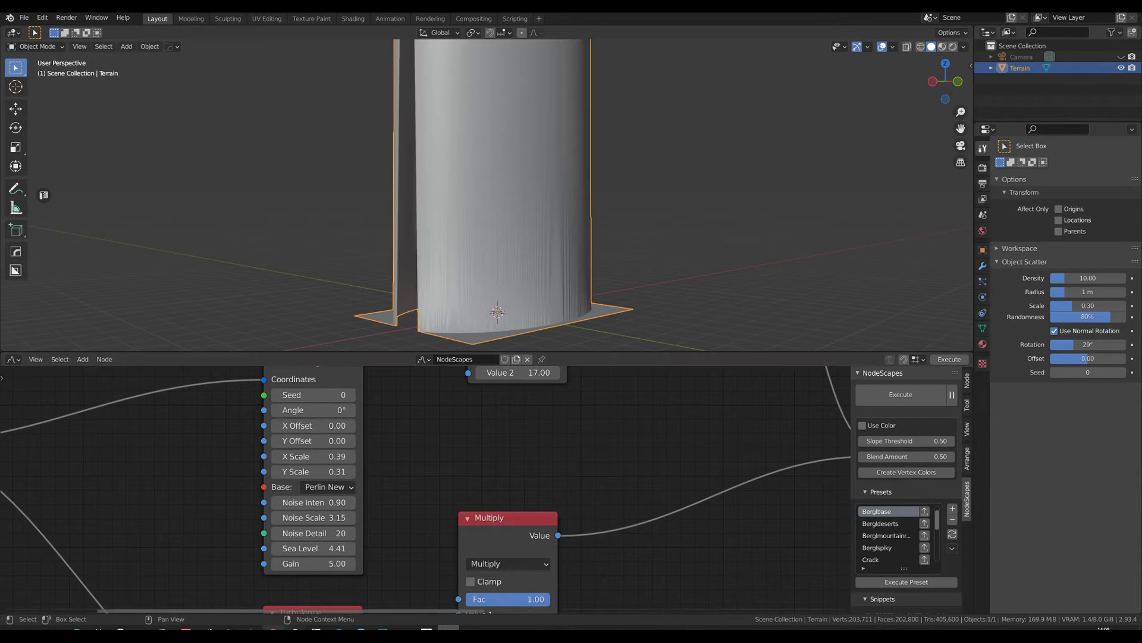
Step: Set the Ridged Multi Fractal node's Sea Level to 0.5
left_click(330, 547)
type("0.5")
key("Return")
middle_click_drag(581, 258, 630, 263)
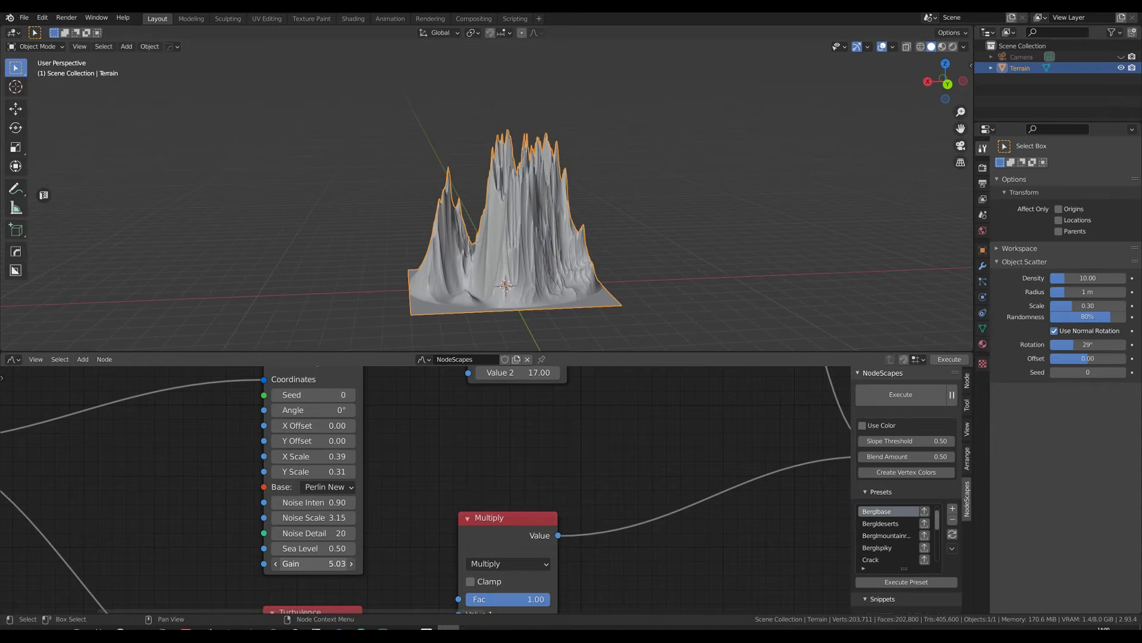
Step: Try a Gain of 7.25 on the Ridged Multi Fractal node and set it to 4
mouse_move(313, 564)
left_mouse_down()
mouse_move(368, 563)
mouse_move(326, 566)
left_mouse_up()
left_click(326, 566)
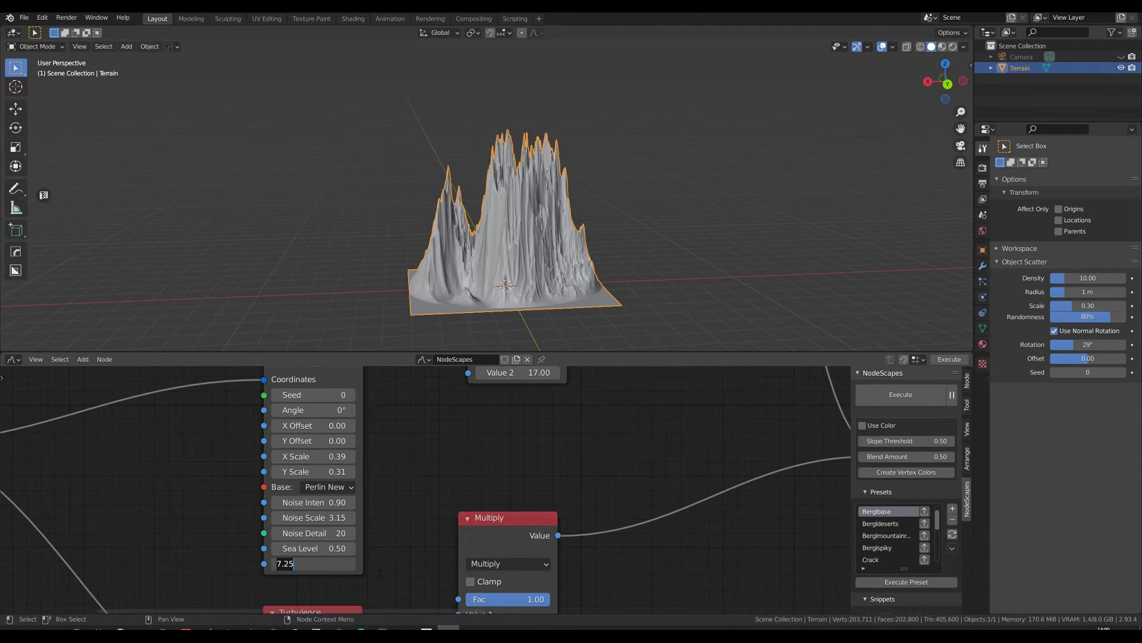
type("4")
key("Return")
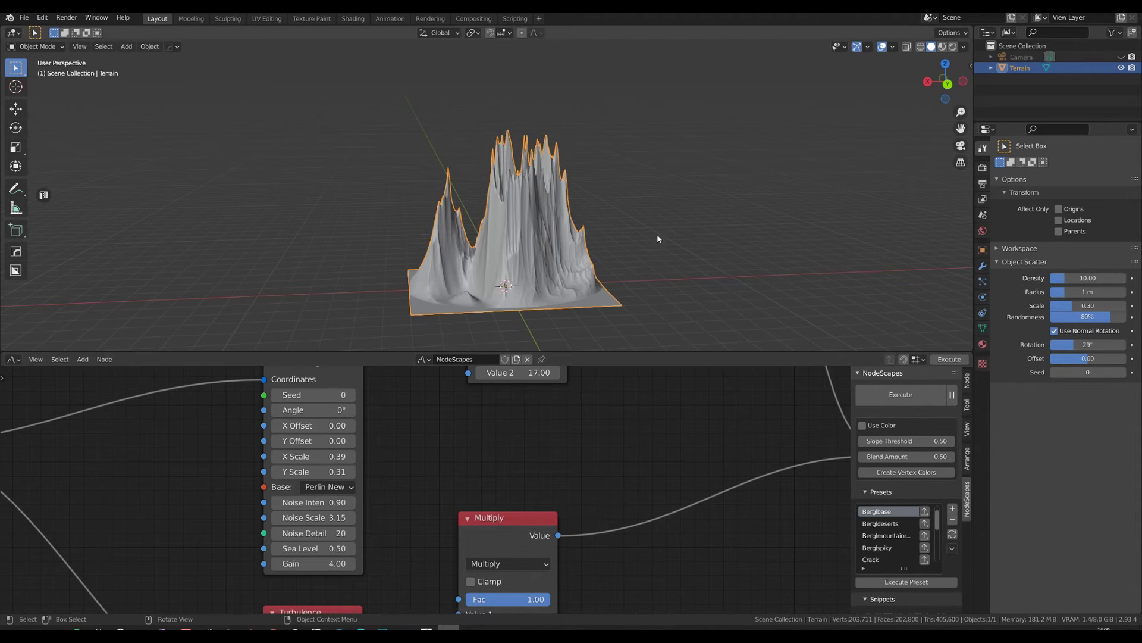
middle_click_drag(642, 249, 616, 265)
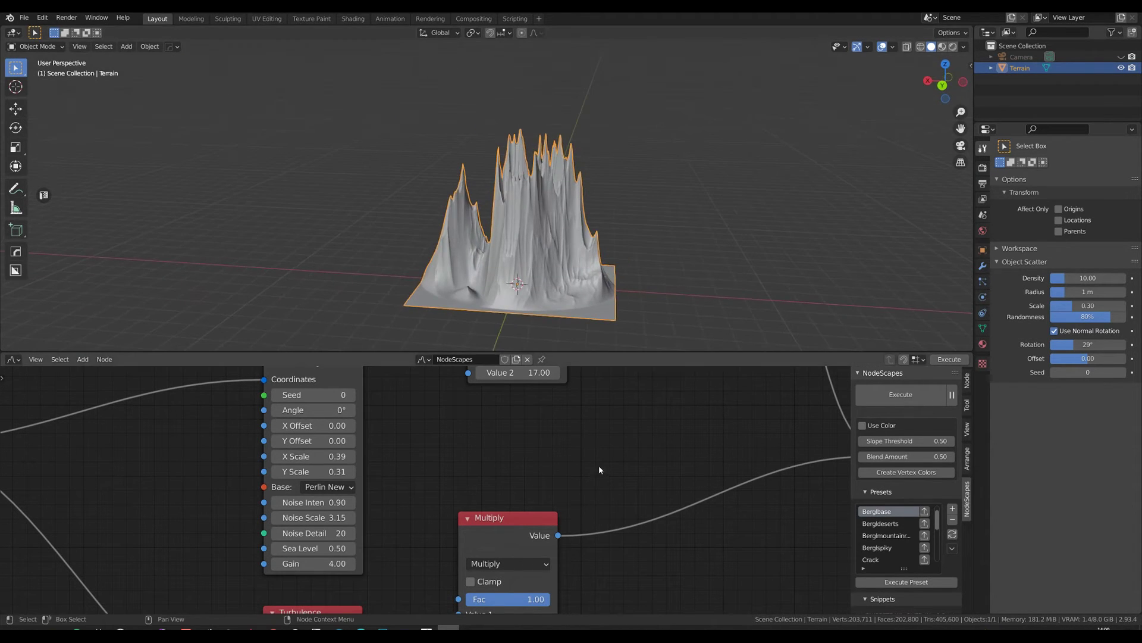
Step: Set the Mix node's Fac to 1 so only the turbulence branch shapes the terrain
middle_click_drag(596, 462, 591, 408)
middle_click_drag(595, 470, 437, 388)
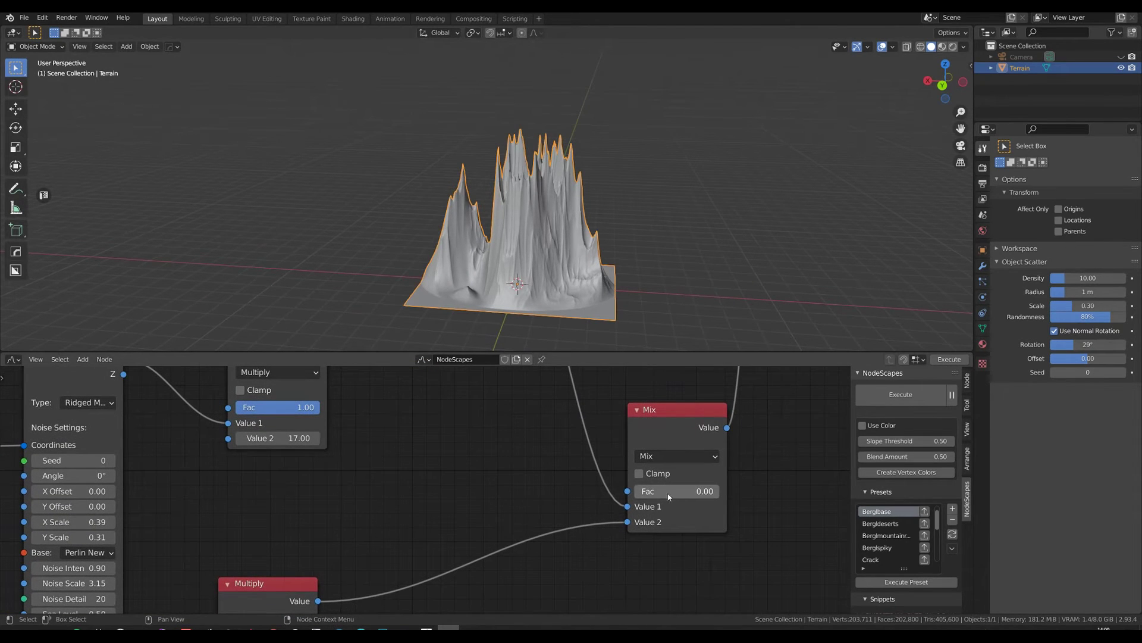
left_click_drag(673, 492, 716, 494)
middle_click_drag(479, 278, 536, 286)
Step: Set the Turbulence node's X Scale to 0.77 and Y Scale to 0.76
middle_click_drag(367, 506, 521, 366)
middle_click_drag(509, 547, 563, 416)
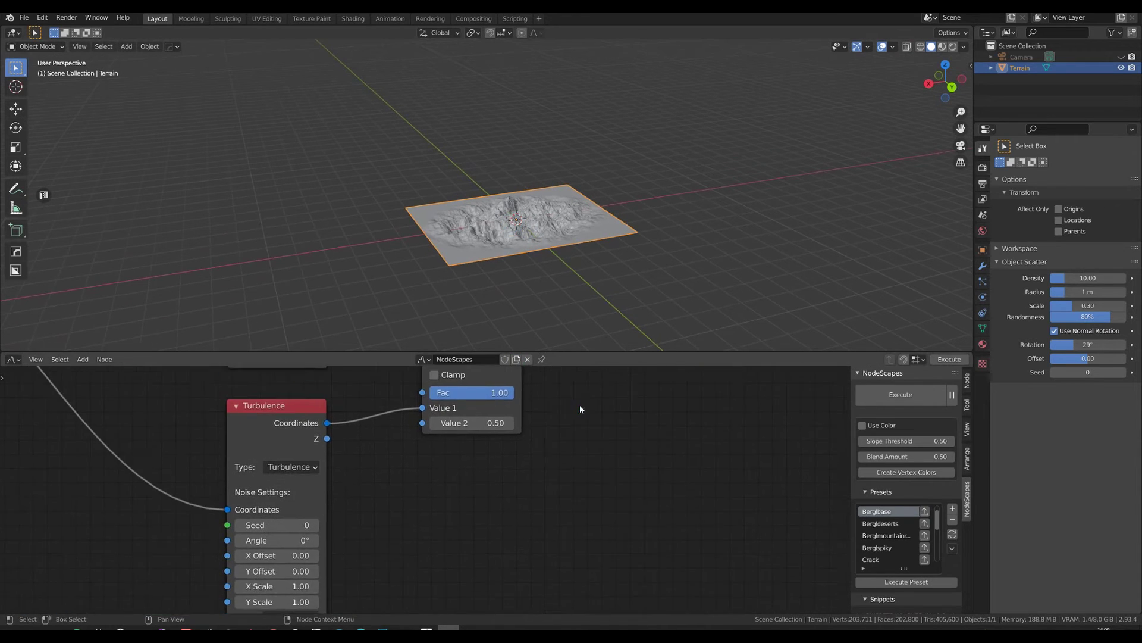
middle_click_drag(526, 505, 571, 420)
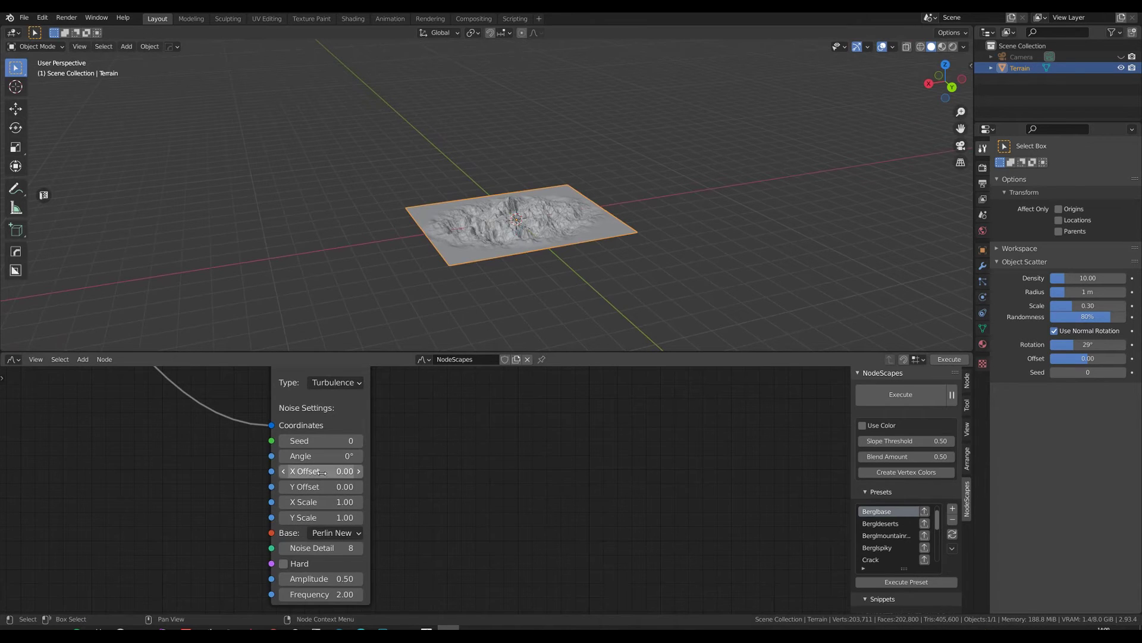
left_click(332, 502)
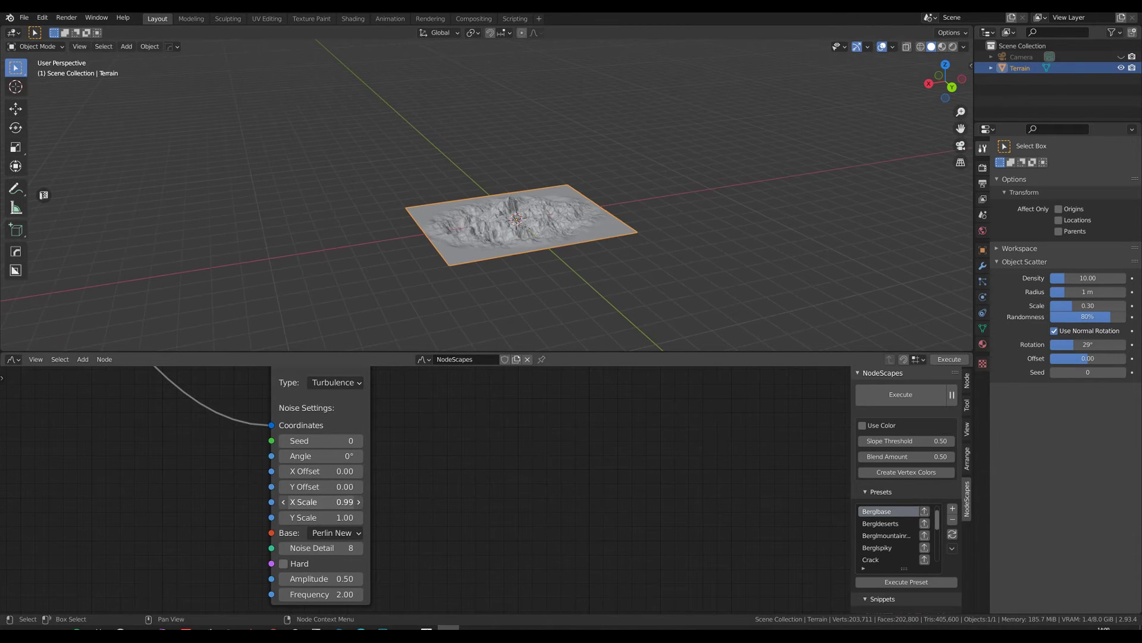
left_click_drag(332, 501, 304, 517)
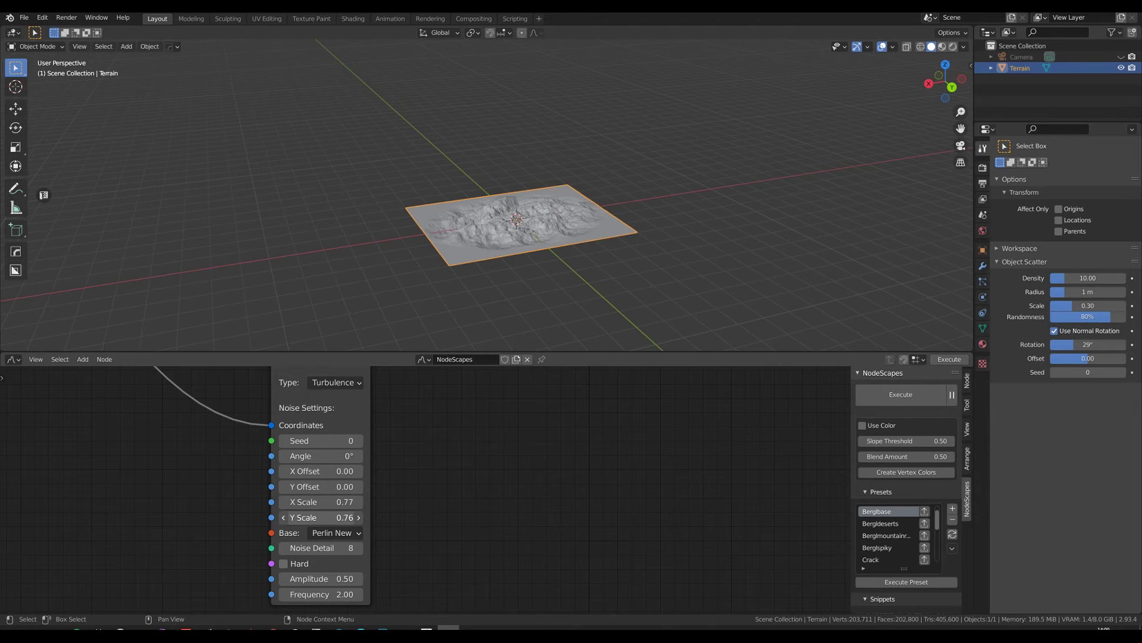
mouse_move(321, 517)
left_mouse_down()
mouse_move(308, 517)
mouse_move(337, 517)
left_mouse_up()
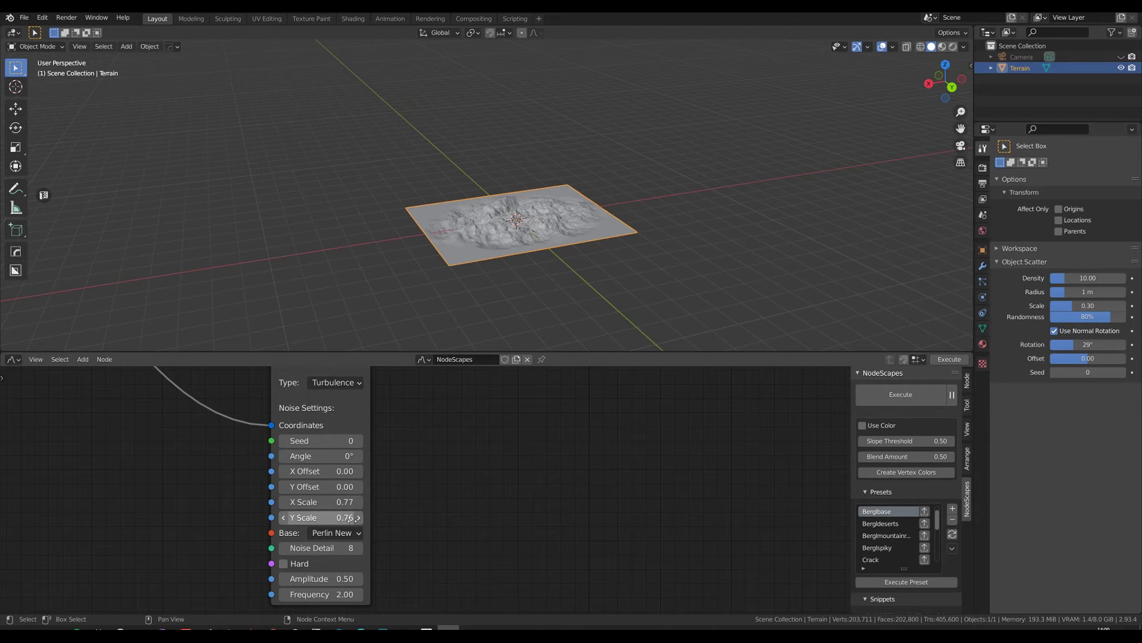
left_click(333, 517)
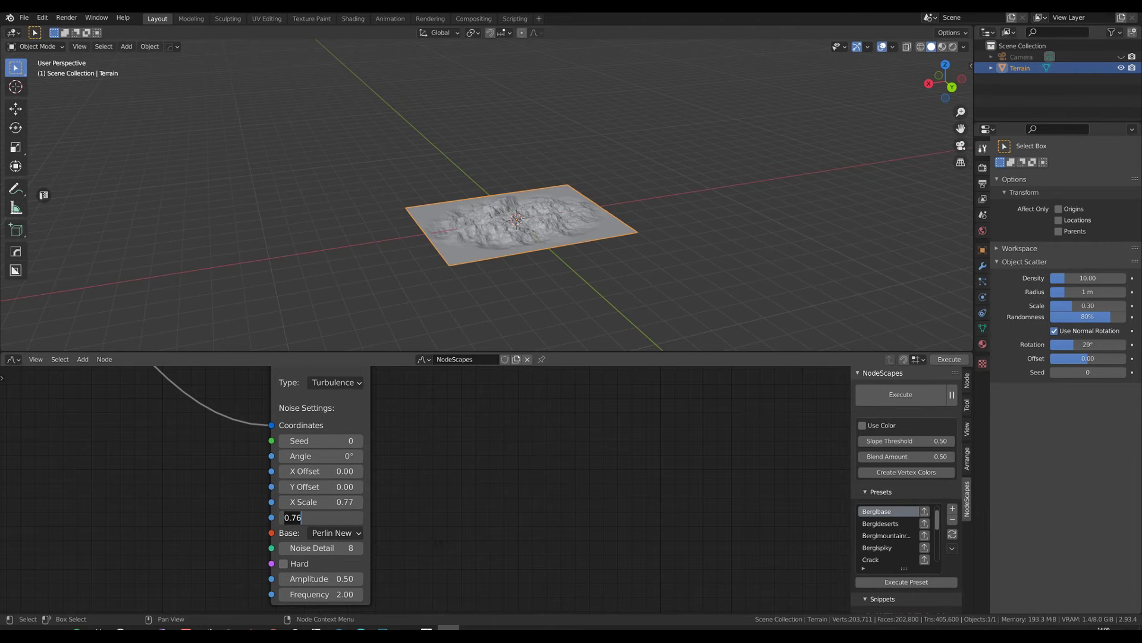
left_click(441, 545)
Step: Set the Turbulence node's Noise Detail to 20
left_click(321, 547)
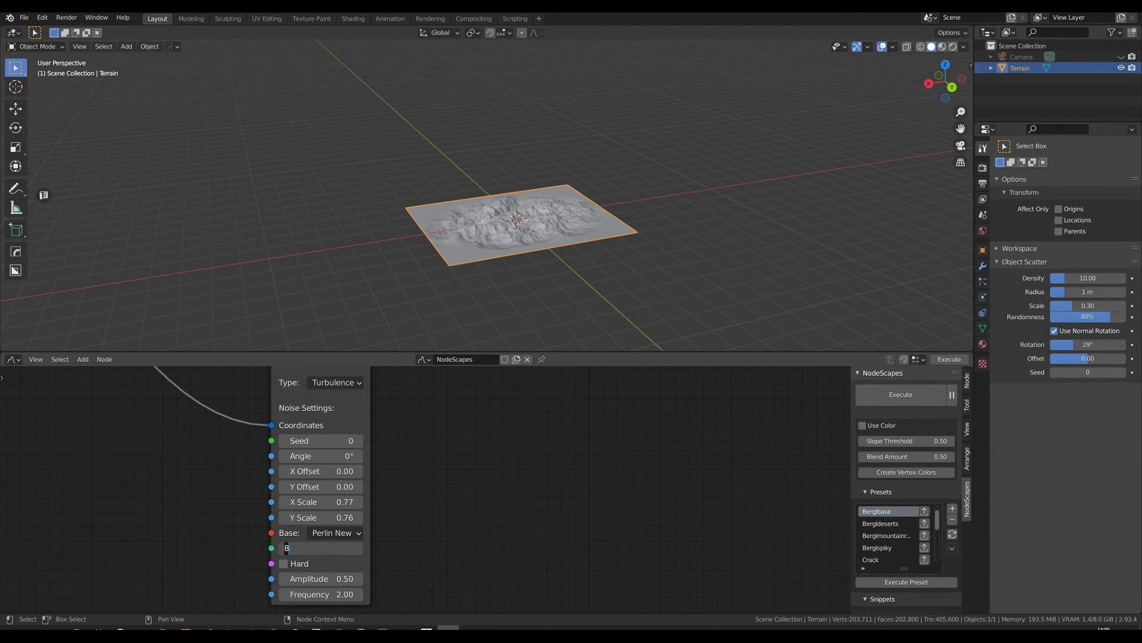
type("20")
key("Return")
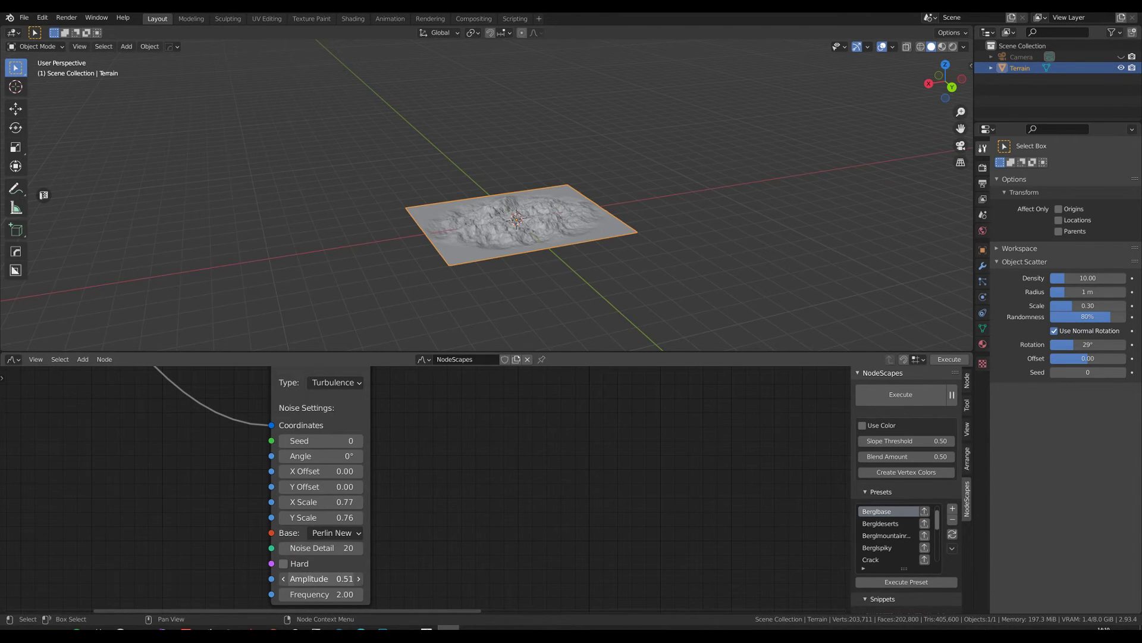
Step: Try an Amplitude of 1.95 on the Turbulence node and return it to 0.5
mouse_move(320, 579)
left_mouse_down()
mouse_move(412, 578)
mouse_move(326, 580)
left_mouse_up()
left_click(326, 579)
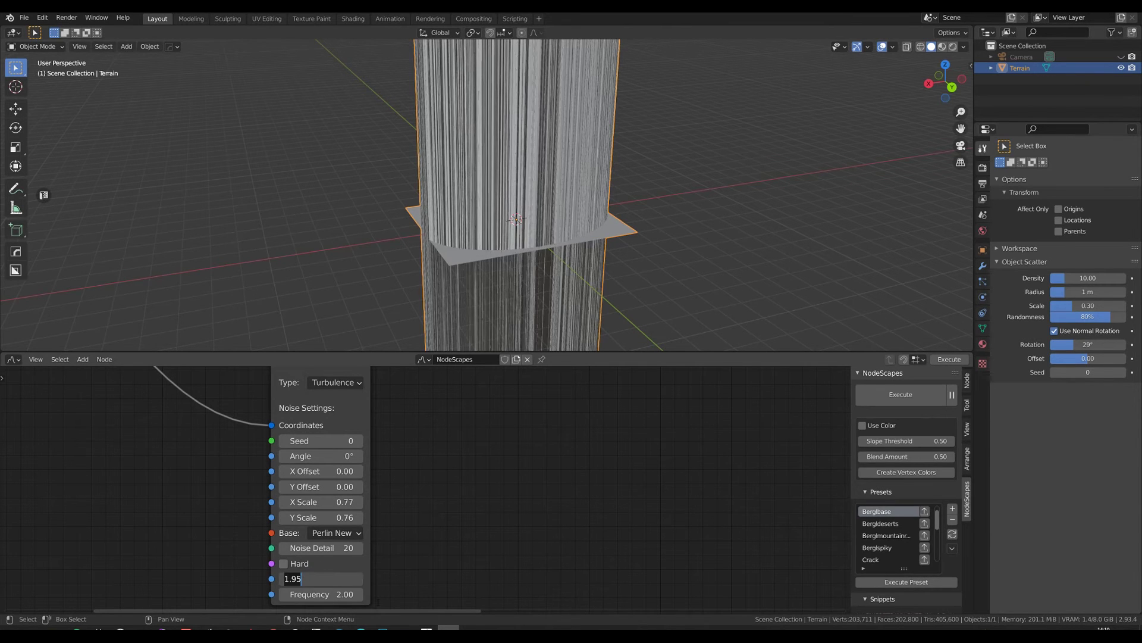
type("0.5")
key("Return")
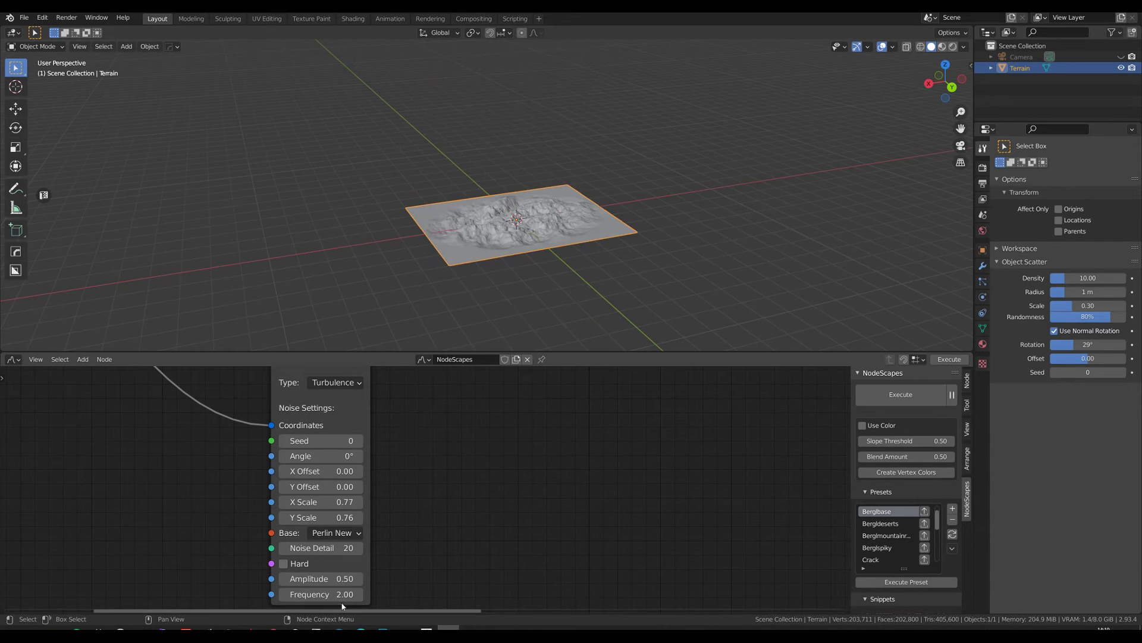
Step: Try a Frequency of 2.34 on the Turbulence node and return it to 2
mouse_move(322, 594)
left_mouse_down()
mouse_move(351, 594)
mouse_move(311, 594)
left_mouse_up()
left_click(322, 594)
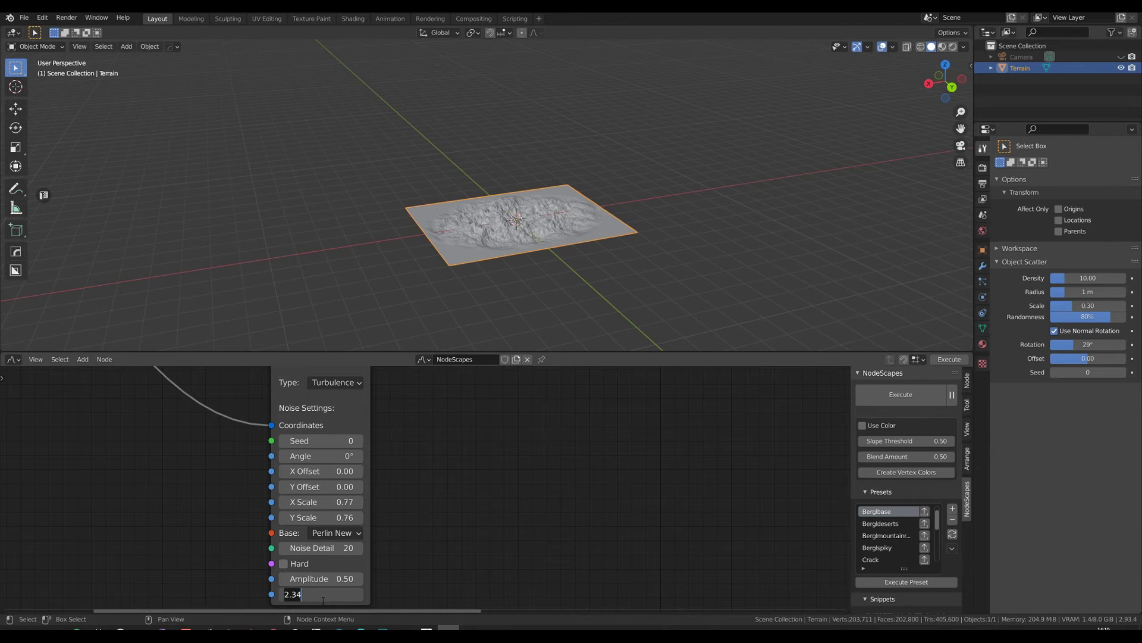
type("2")
key("Return")
middle_click_drag(564, 217, 536, 230)
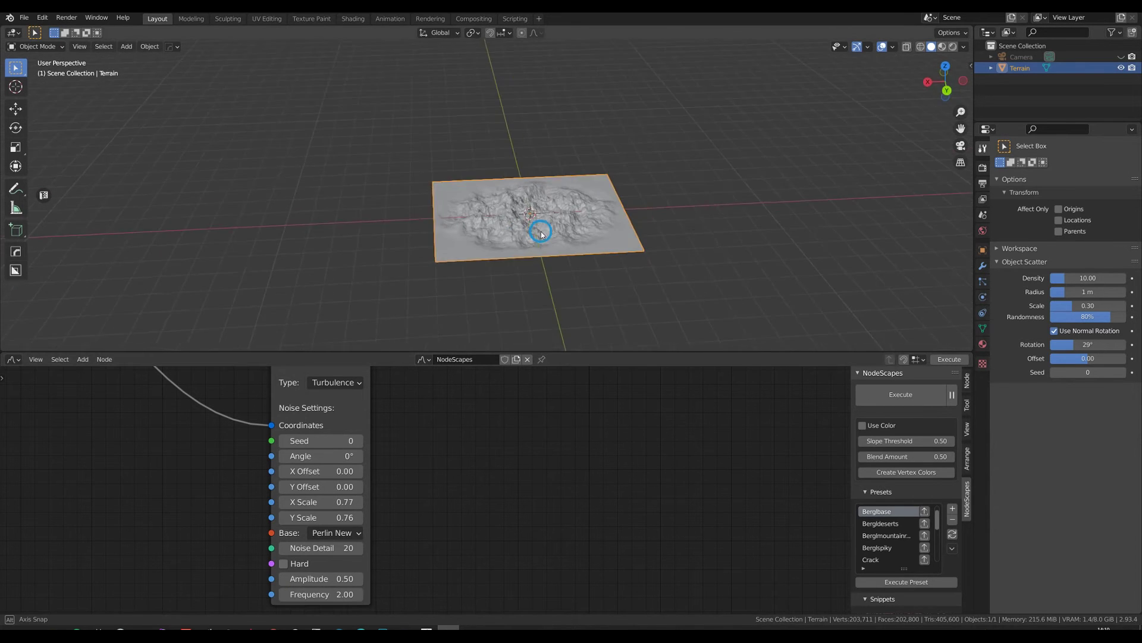
Step: Raise Value 2 of the Multiply node fed by the Turbulence node to 2.94
middle_click_drag(543, 390, 413, 537)
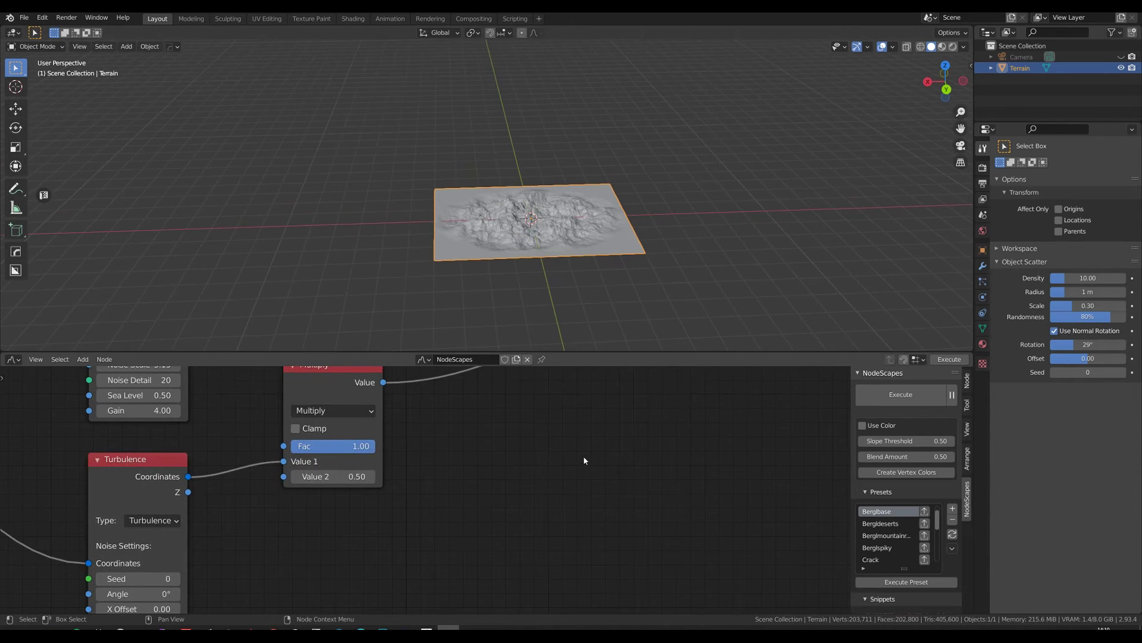
middle_click_drag(584, 456, 538, 486)
left_click_drag(286, 507, 423, 507)
middle_click_drag(470, 338, 501, 232)
scroll(598, 246, "up", 4)
scroll(625, 274, "down", 1)
Step: Set the Mix node's Fac to 0.71 to blend the ridged and turbulence branches
middle_click_drag(648, 423, 386, 559)
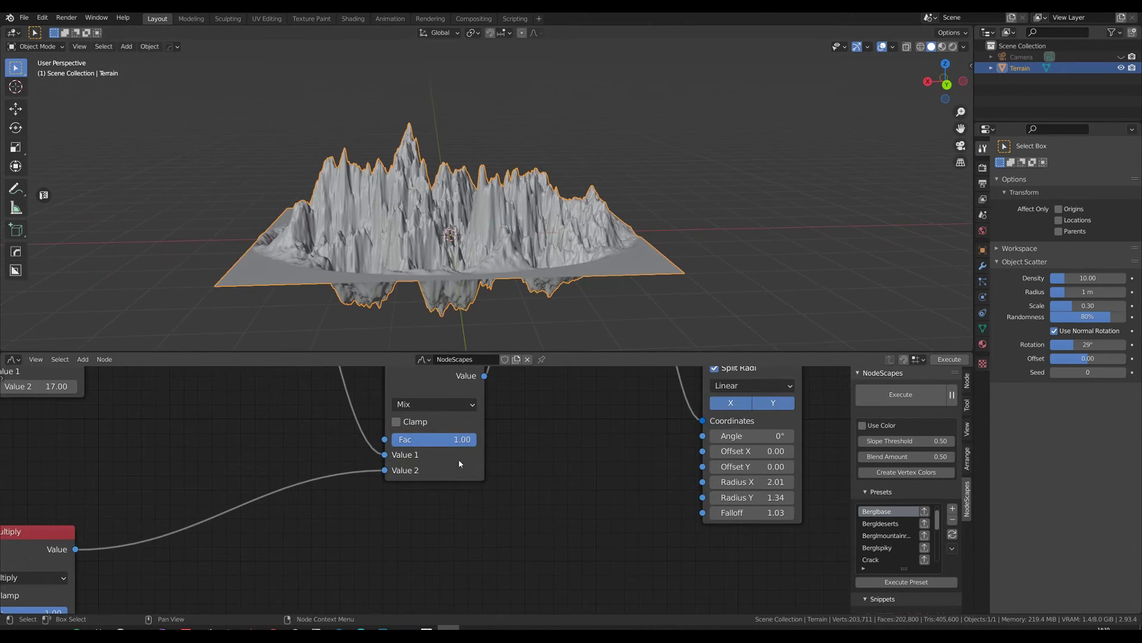
left_click_drag(475, 439, 452, 439)
middle_click_drag(400, 244, 516, 223)
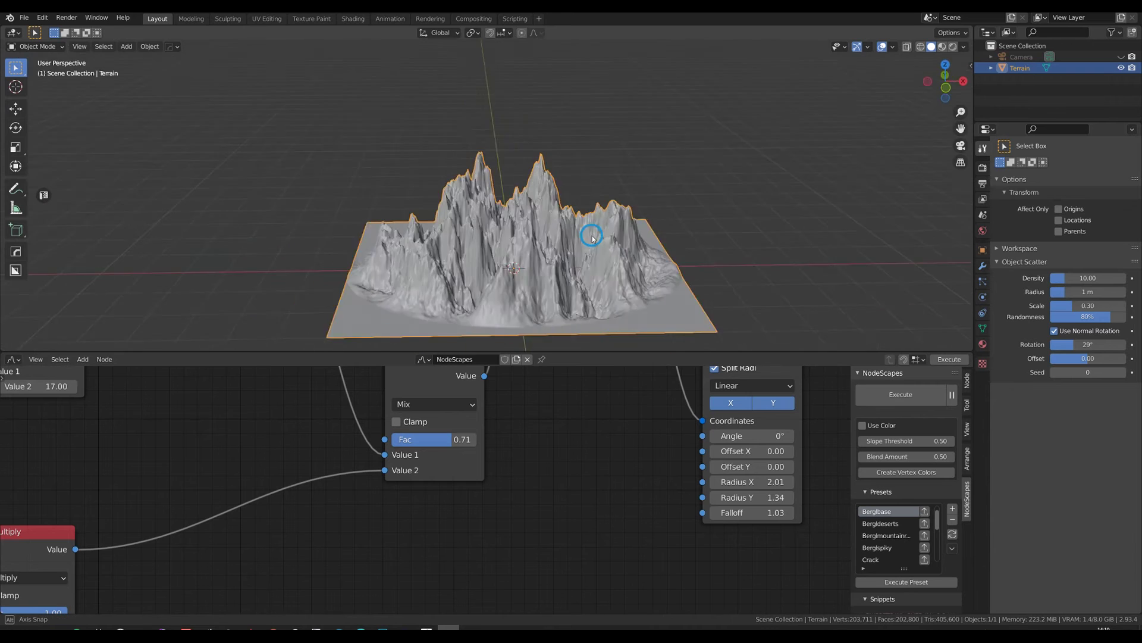
middle_click_drag(596, 236, 658, 219)
Step: Step through the Ridged Multi Fractal node's Seed values one by one up to 10
middle_click_drag(541, 449, 670, 510)
scroll(526, 487, "down", 5)
middle_click_drag(487, 526, 528, 466)
scroll(513, 468, "up", 1)
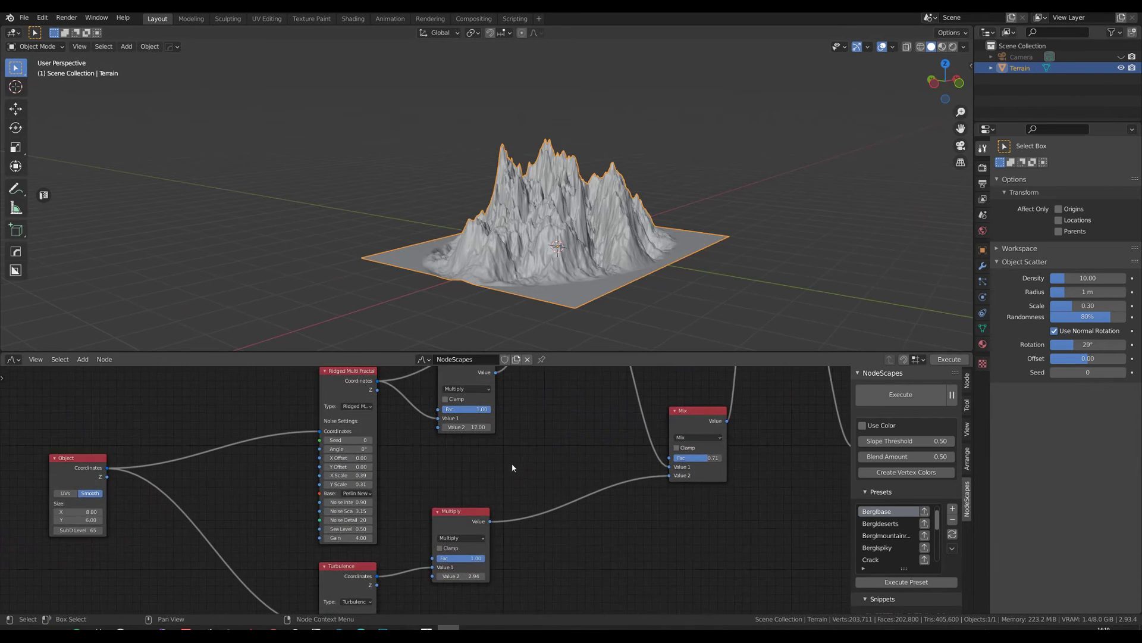
scroll(381, 451, "up", 1)
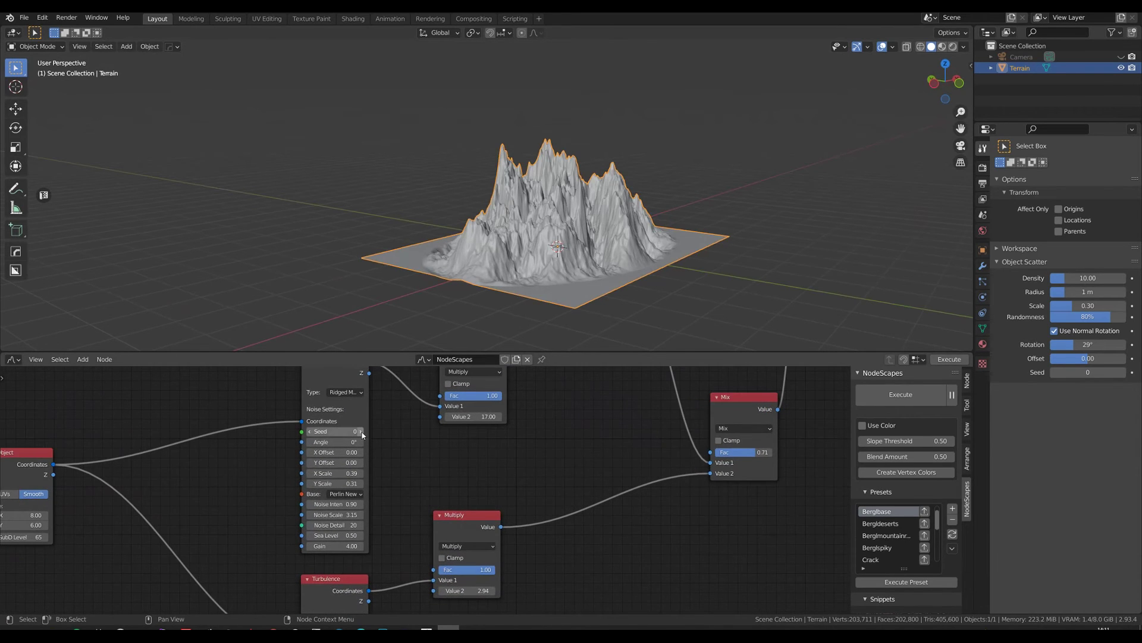
left_click(361, 432)
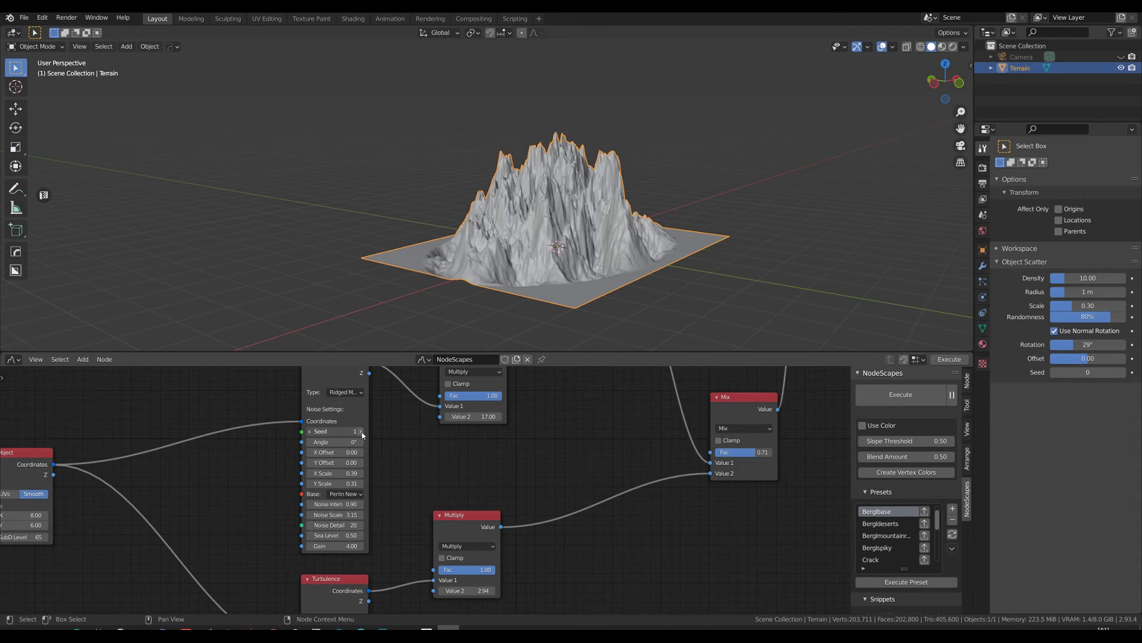
left_click(361, 432)
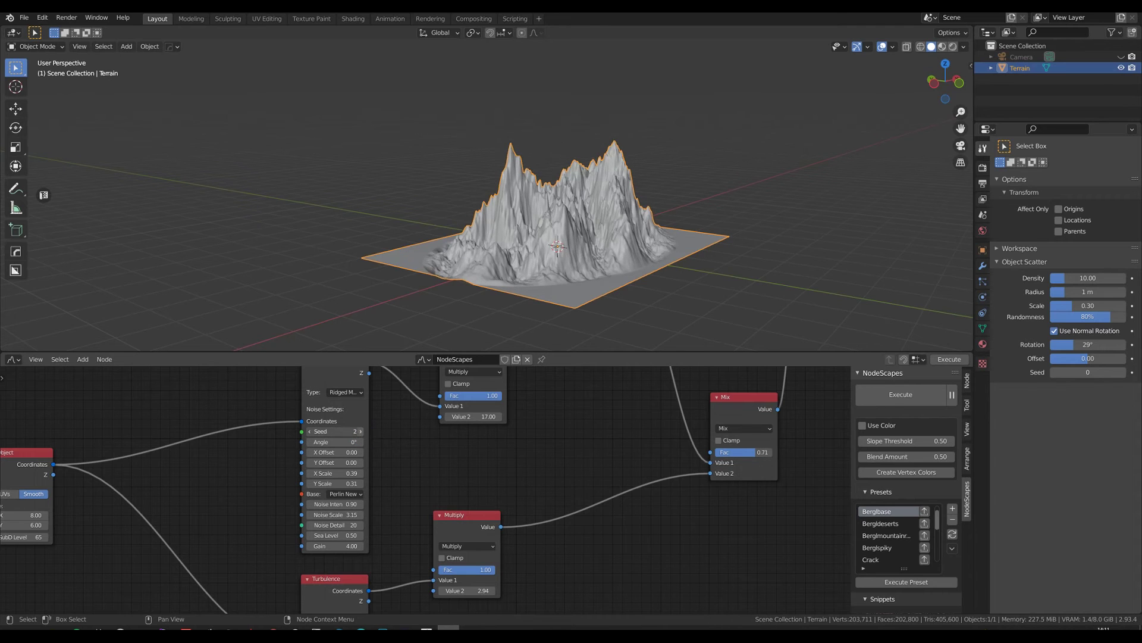
left_click(361, 432)
left_click(361, 432)
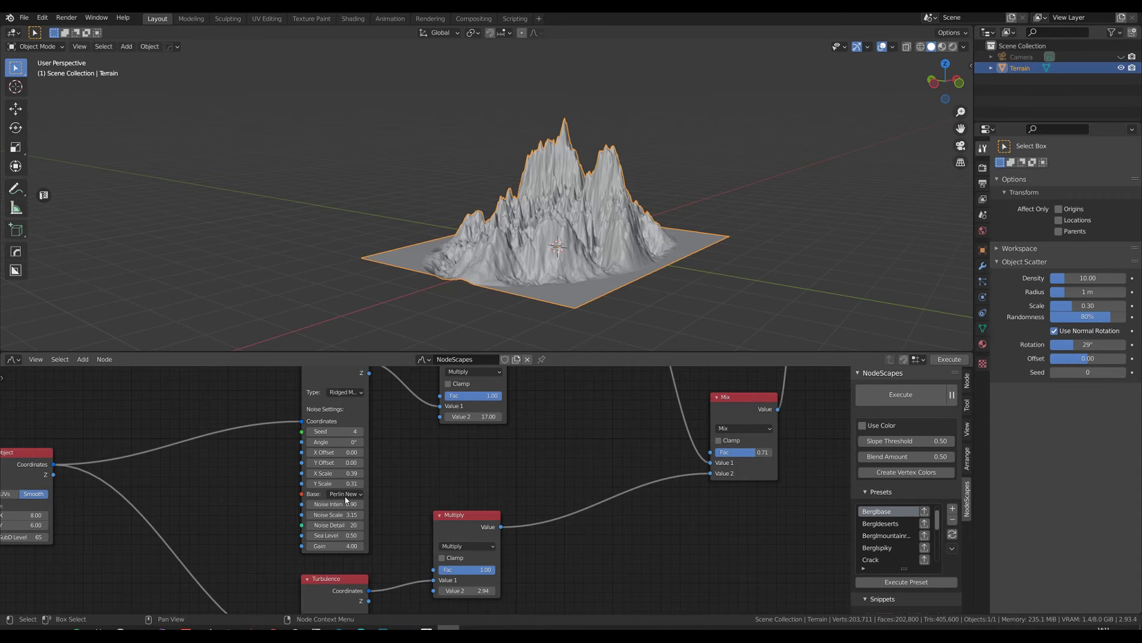
left_click(361, 432)
left_click(360, 432)
left_click(361, 432)
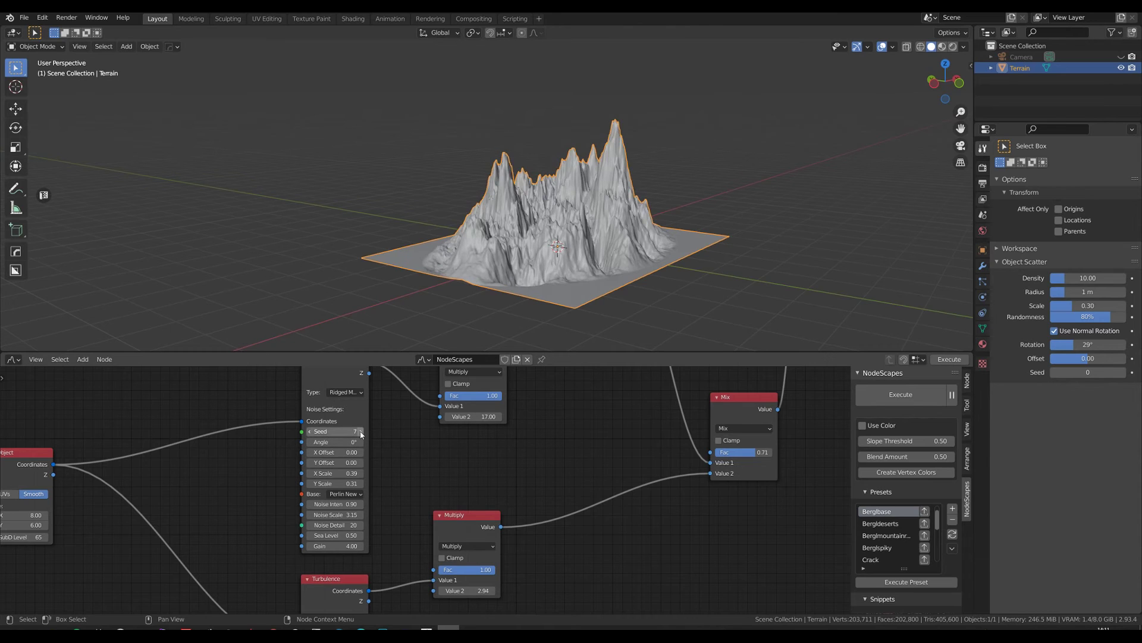
left_click(361, 432)
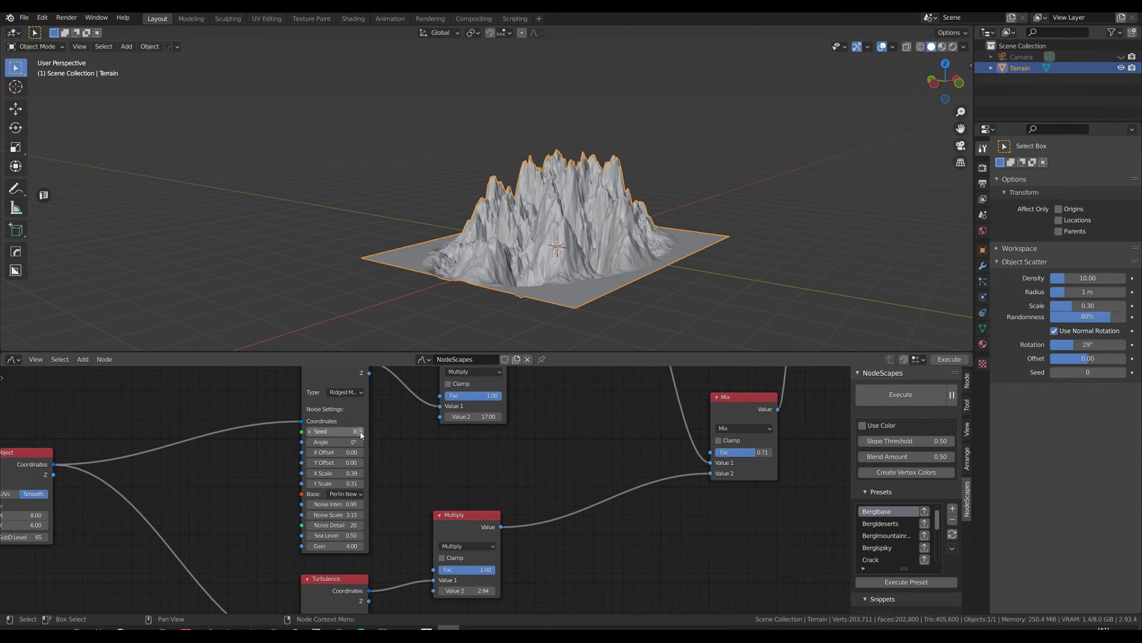
left_click(361, 432)
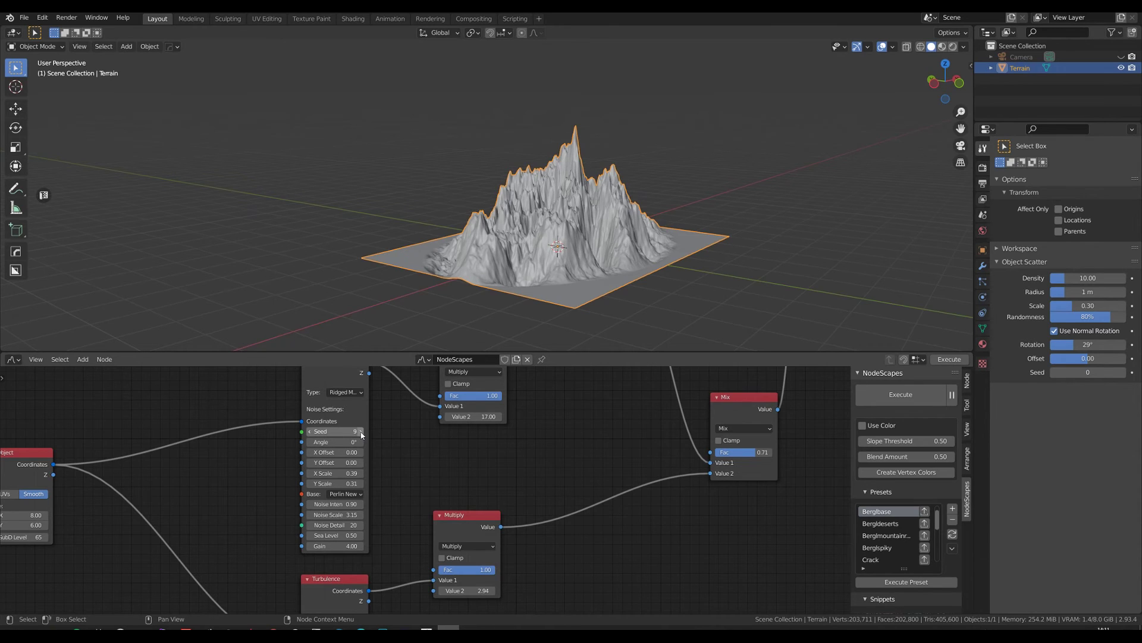
left_click(360, 432)
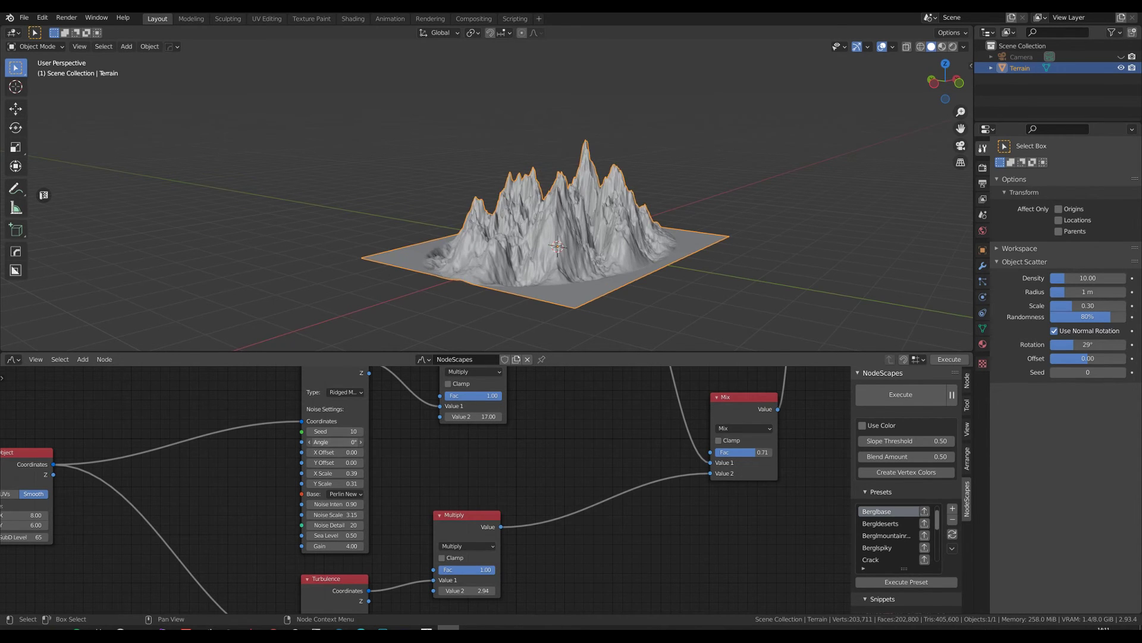
Step: Set the Ridged Multi Fractal node's Angle to 10°
mouse_move(335, 442)
left_mouse_down()
mouse_move(384, 442)
mouse_move(338, 442)
left_mouse_up()
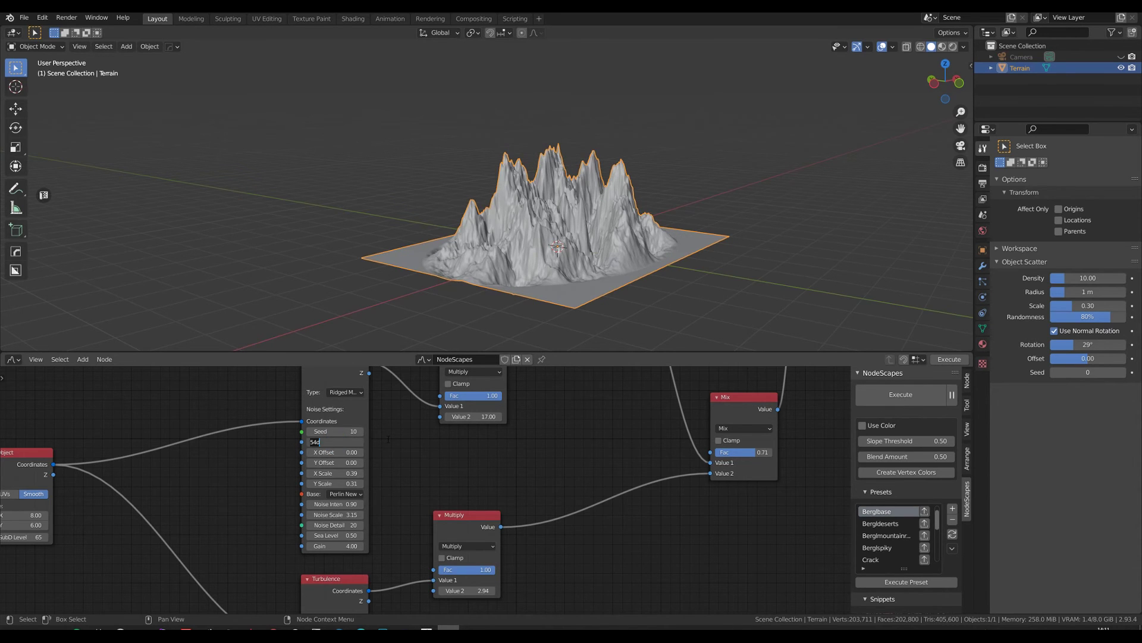
type("10")
key("Return")
middle_click_drag(590, 227, 562, 221)
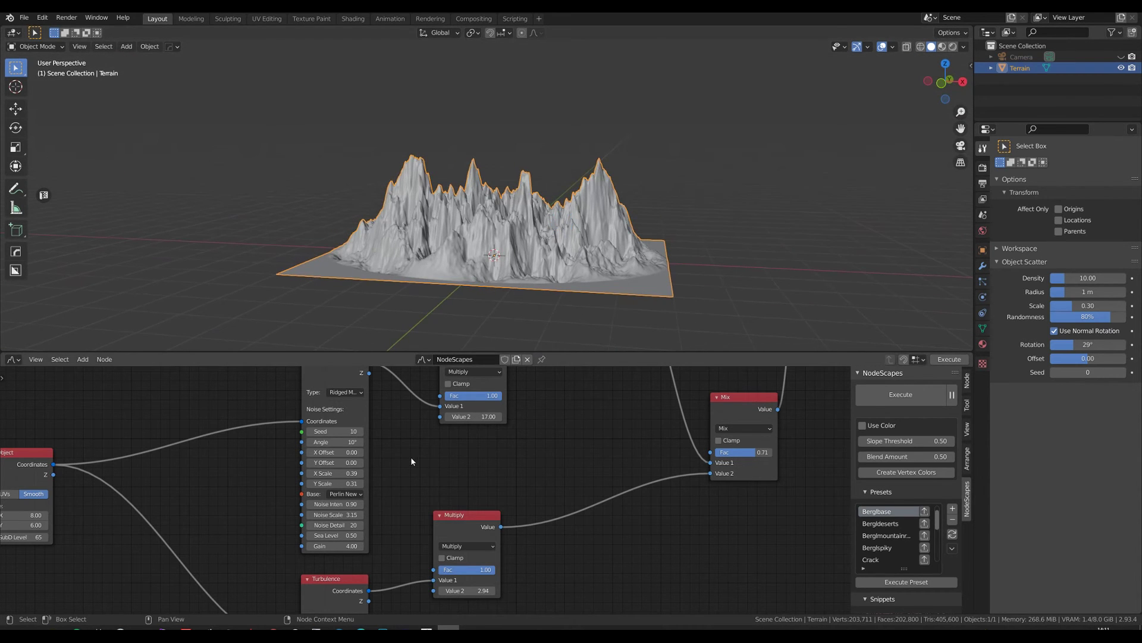
Step: Try a Seed of 5 on the Turbulence node and set it to 10
scroll(411, 461, "down", 5)
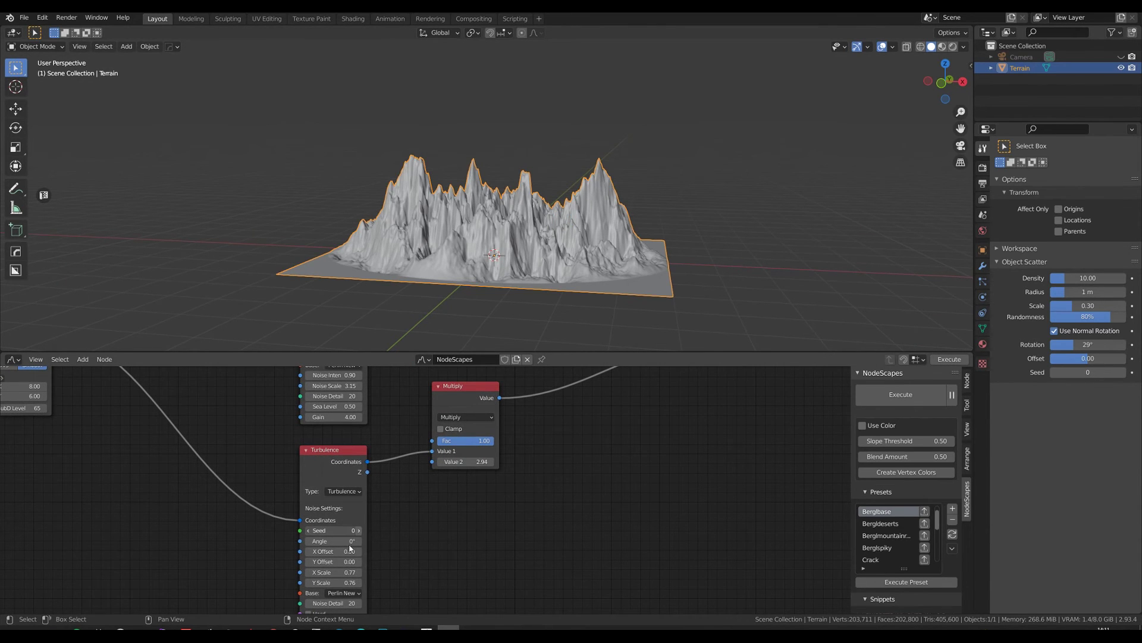
left_click(359, 530)
left_click(344, 530)
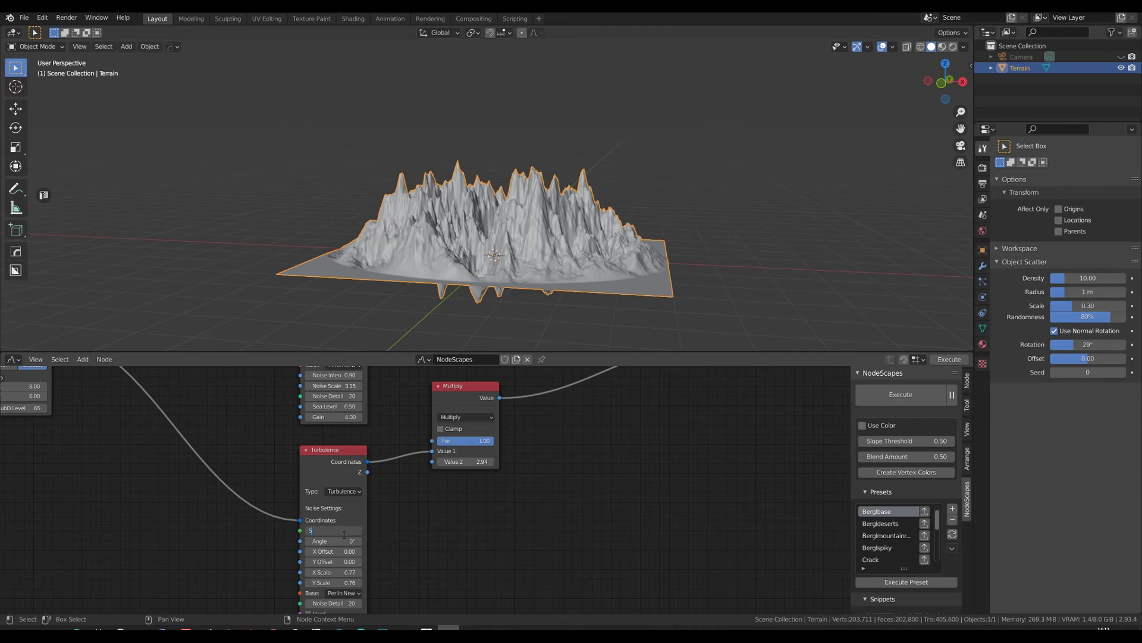
type("5")
key("Return")
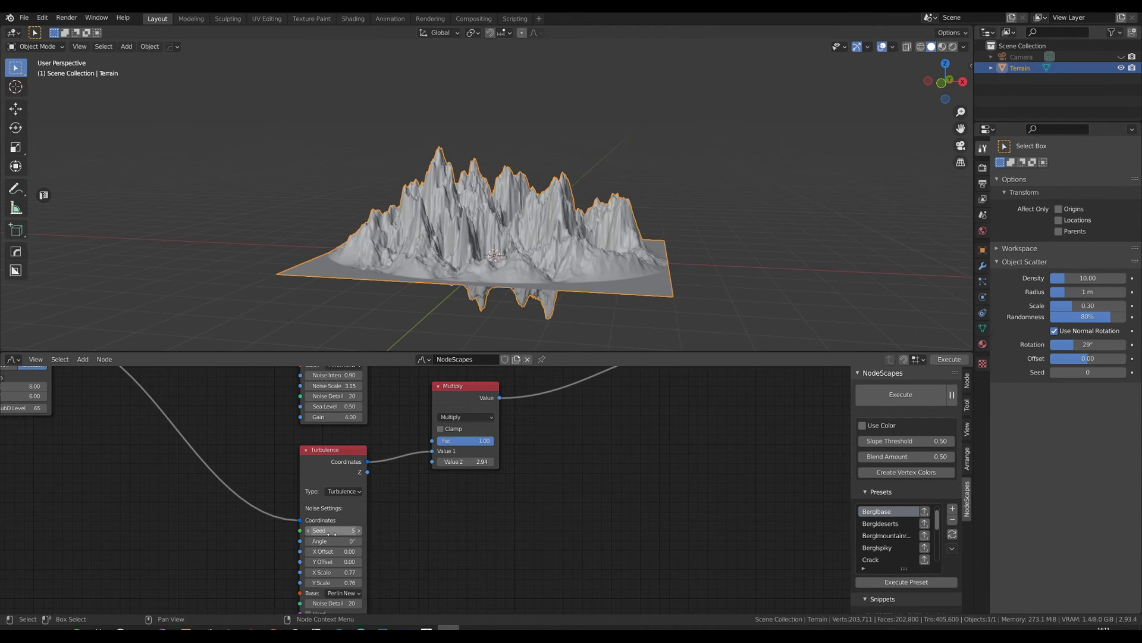
left_click(346, 530)
type("10")
key("Return")
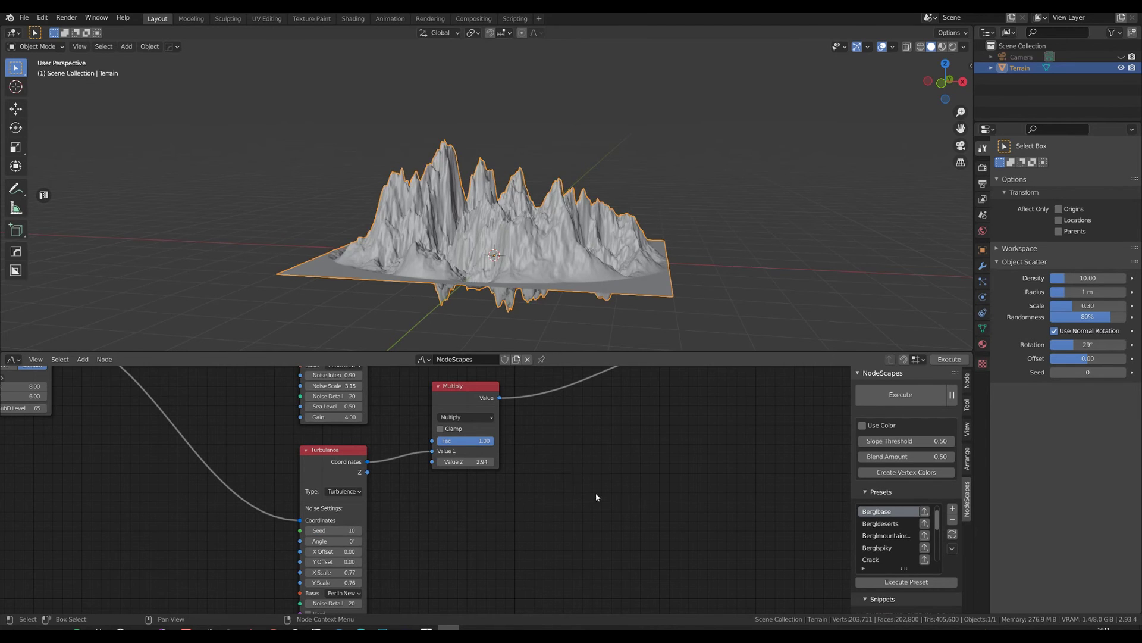
Step: Enable Clamp on the Multiply node that takes its input from the Turbulence node
middle_click_drag(595, 301, 472, 298)
middle_click_drag(573, 414, 538, 469)
left_click(405, 482)
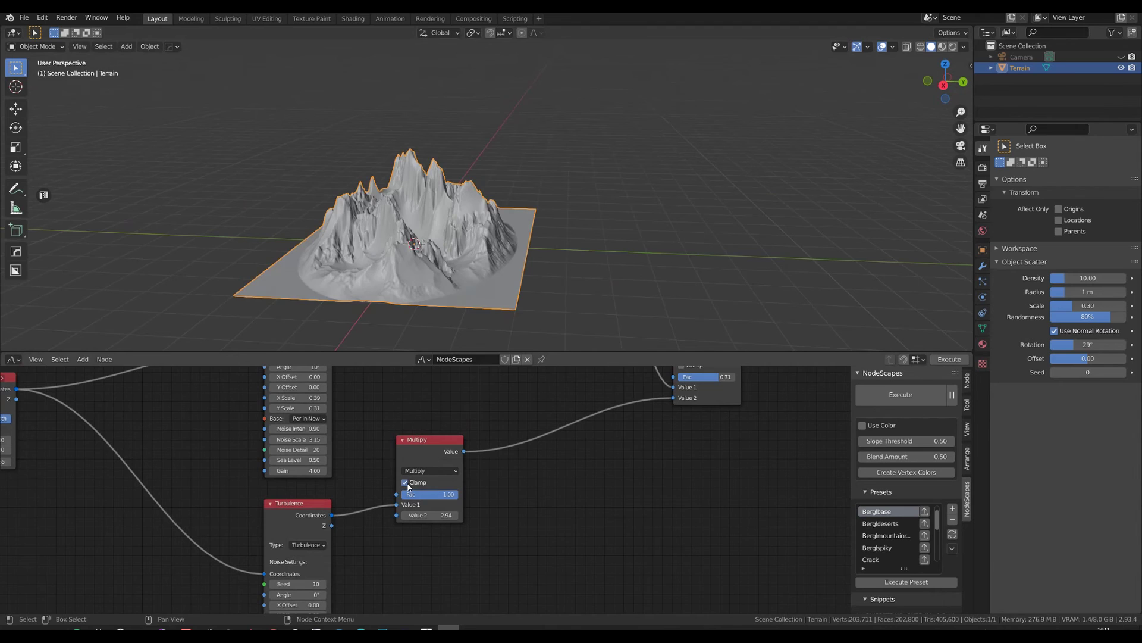
Step: Examine the terrain's peaks and slopes from several angles and distances, along with the overall node layout
middle_click_drag(444, 293, 387, 278)
scroll(421, 234, "up", 3)
middle_click_drag(421, 234, 738, 160)
scroll(486, 198, "up", 2)
scroll(511, 186, "down", 4)
scroll(684, 179, "down", 5)
middle_click_drag(637, 199, 628, 225)
scroll(582, 234, "up", 3)
scroll(579, 241, "down", 2)
scroll(647, 461, "down", 5)
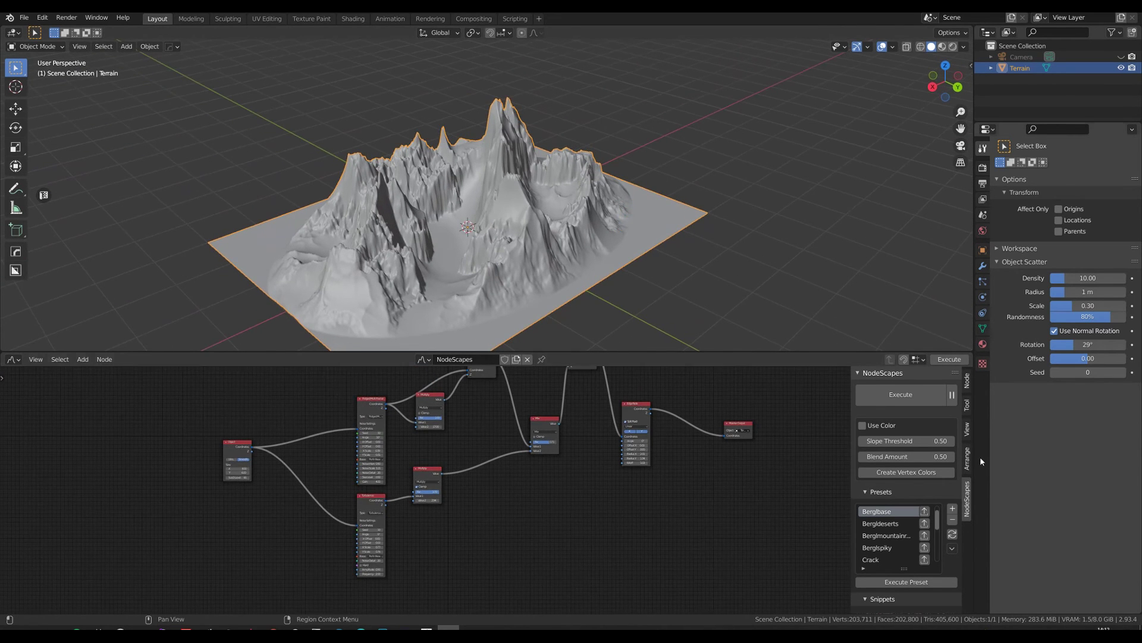
Step: Save the current node setup as a new preset named Valley
left_click(953, 508)
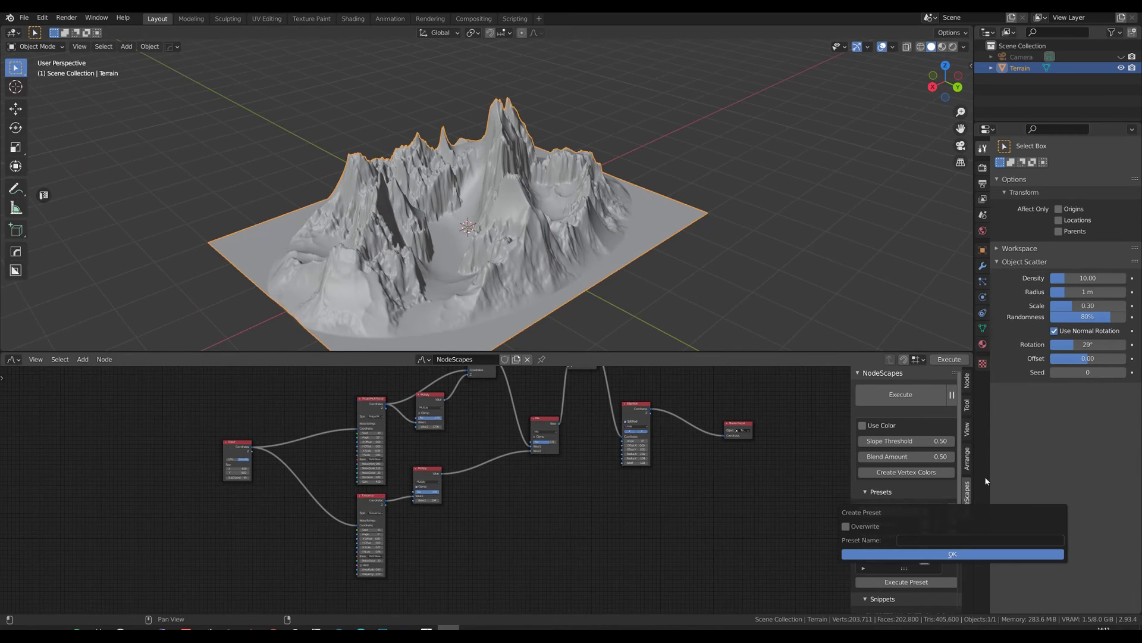
left_click(916, 540)
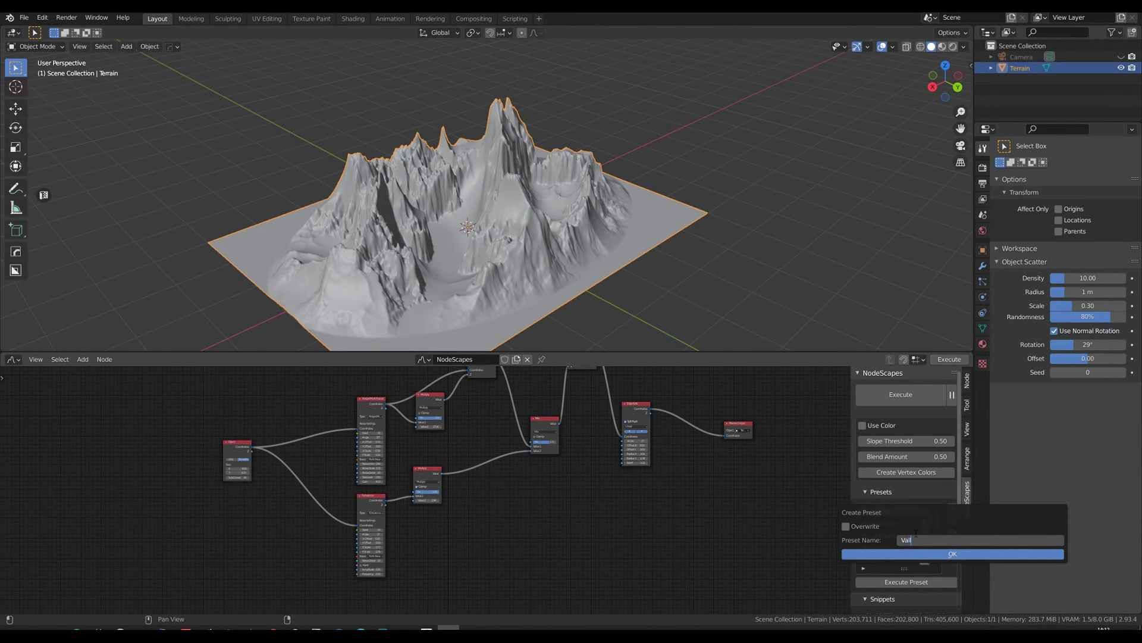
key("Return")
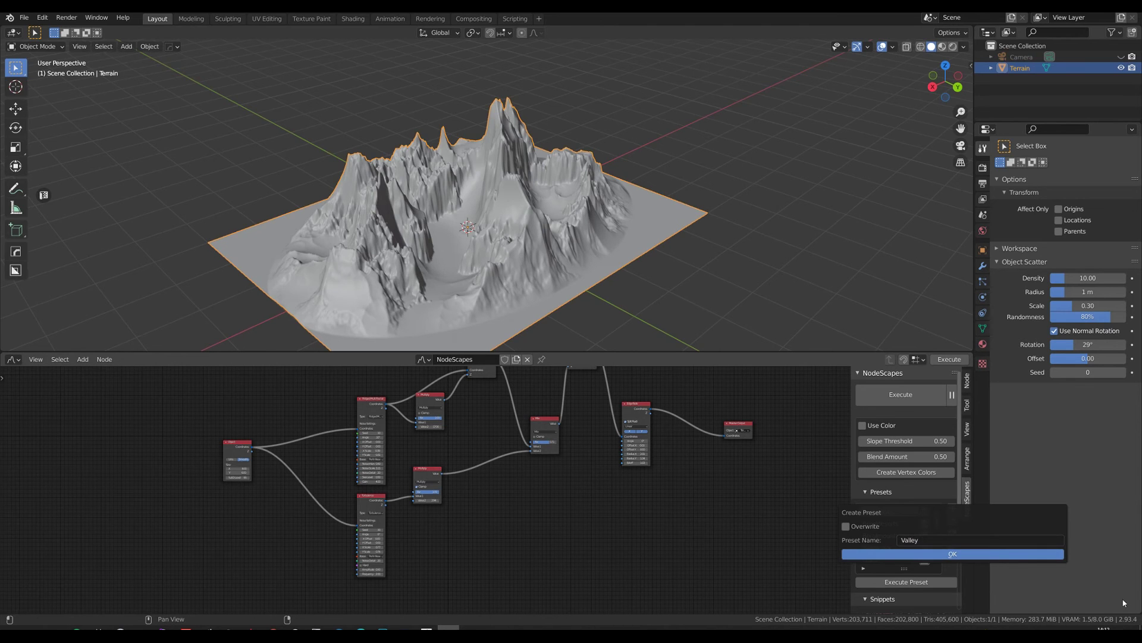
key("Return")
Step: Delete the terrain object and replace the current node tree with a fresh NodeScapes tree
middle_click_drag(672, 263, 580, 247)
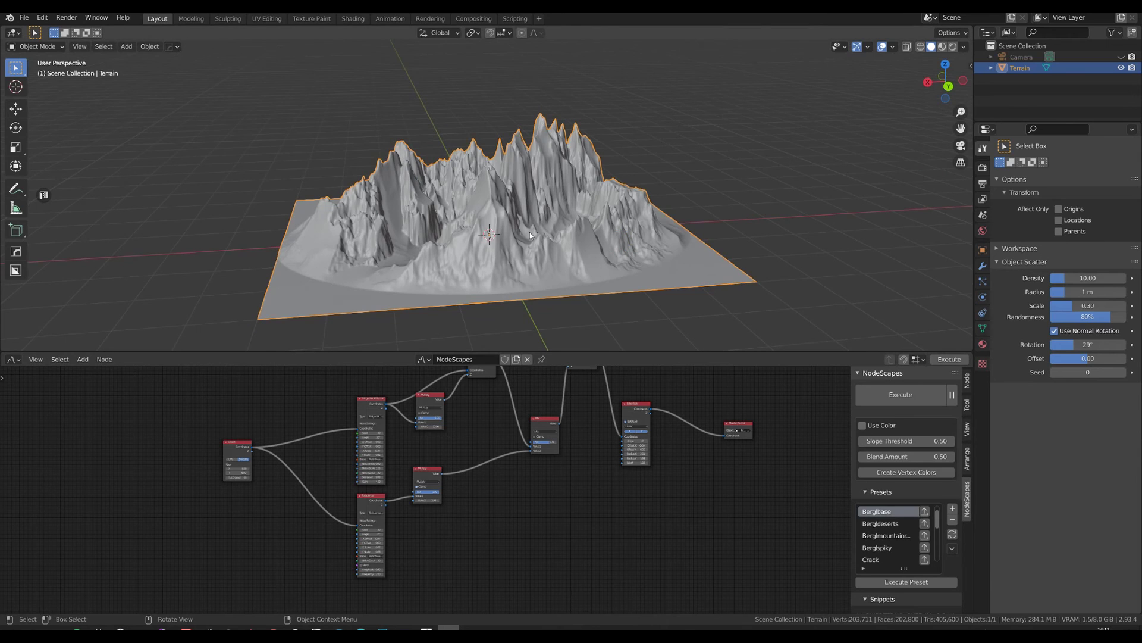
key("x")
left_click(500, 231)
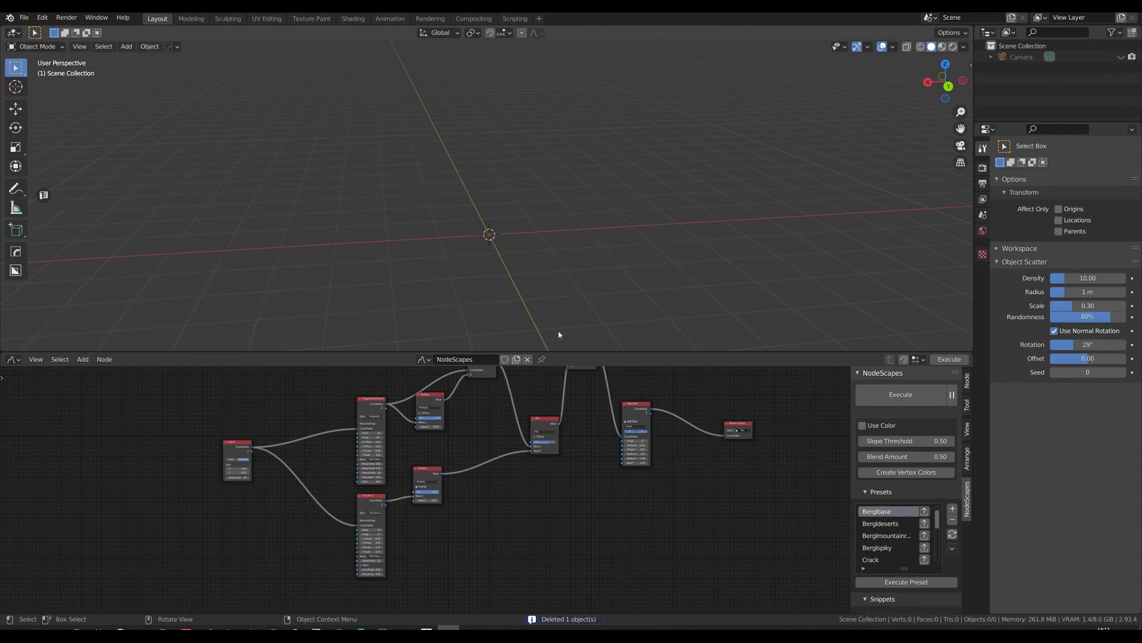
left_click(527, 359)
left_click(476, 360)
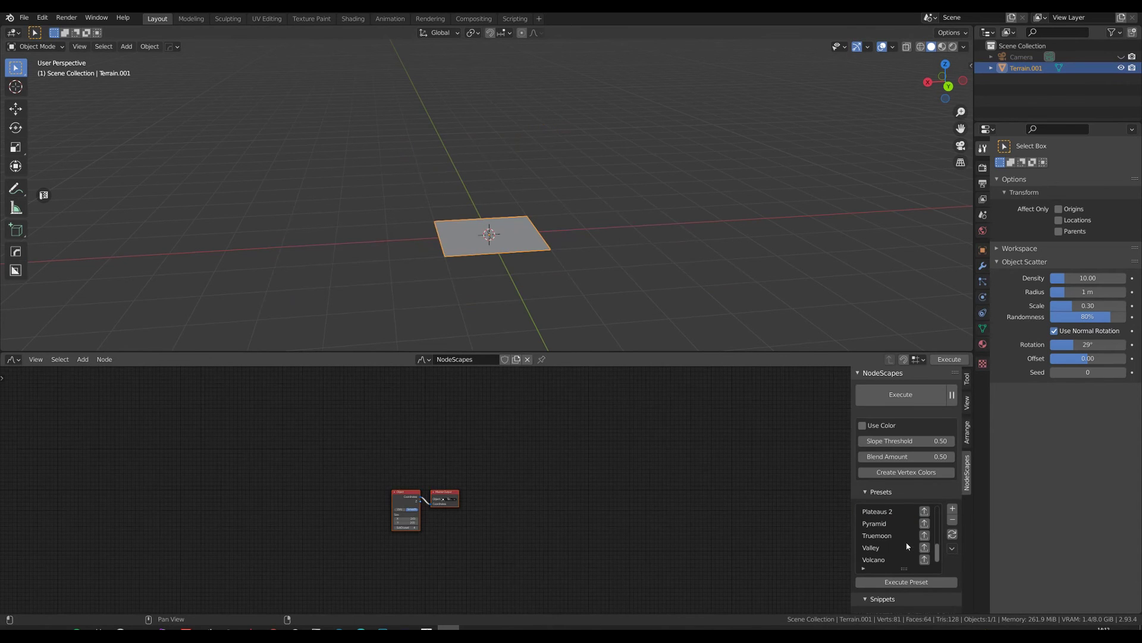
Step: Load the Valley preset into the new node tree and execute it
scroll(892, 538, "down", 3)
left_click(881, 547)
left_click(890, 583)
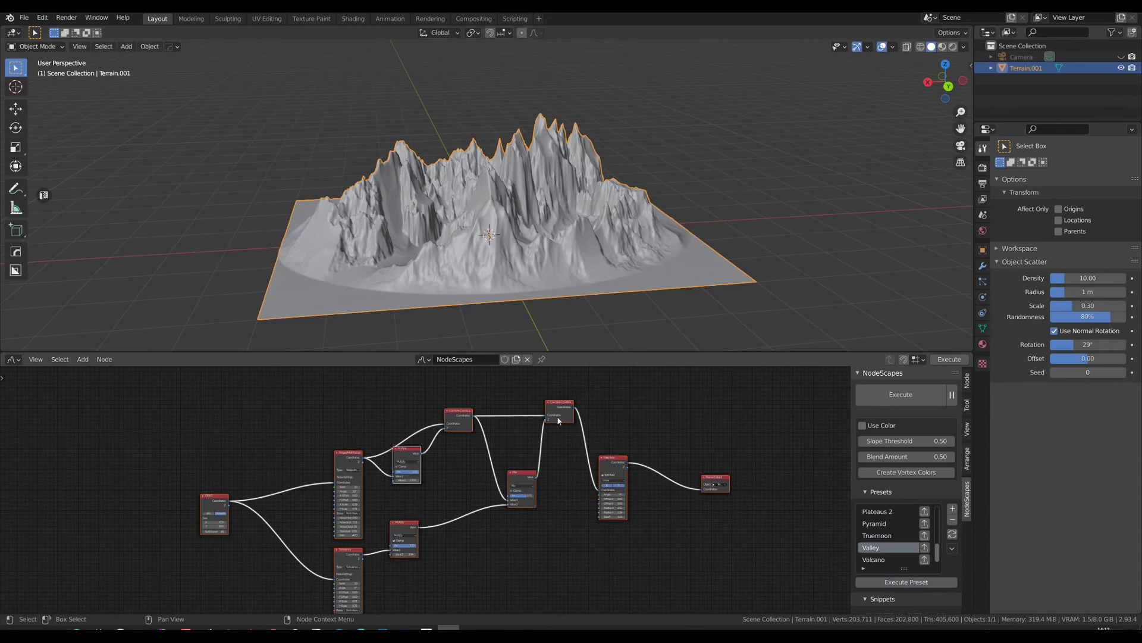
Step: Move the Master Output node farther along and insert a Hydraulic Erosion node on the link leading into it
mouse_move(489, 237)
middle_mouse_down()
mouse_move(536, 234)
mouse_move(501, 226)
mouse_move(625, 273)
mouse_move(584, 283)
mouse_move(479, 264)
mouse_move(506, 253)
middle_mouse_up()
scroll(502, 226, "up", 3)
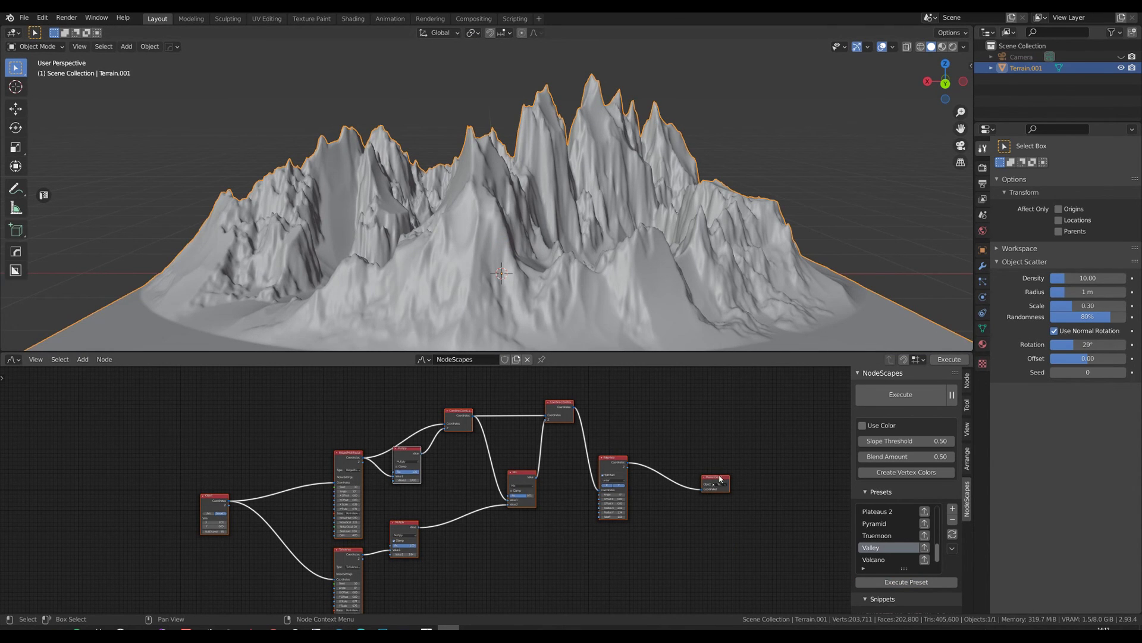
left_click_drag(719, 480, 742, 485)
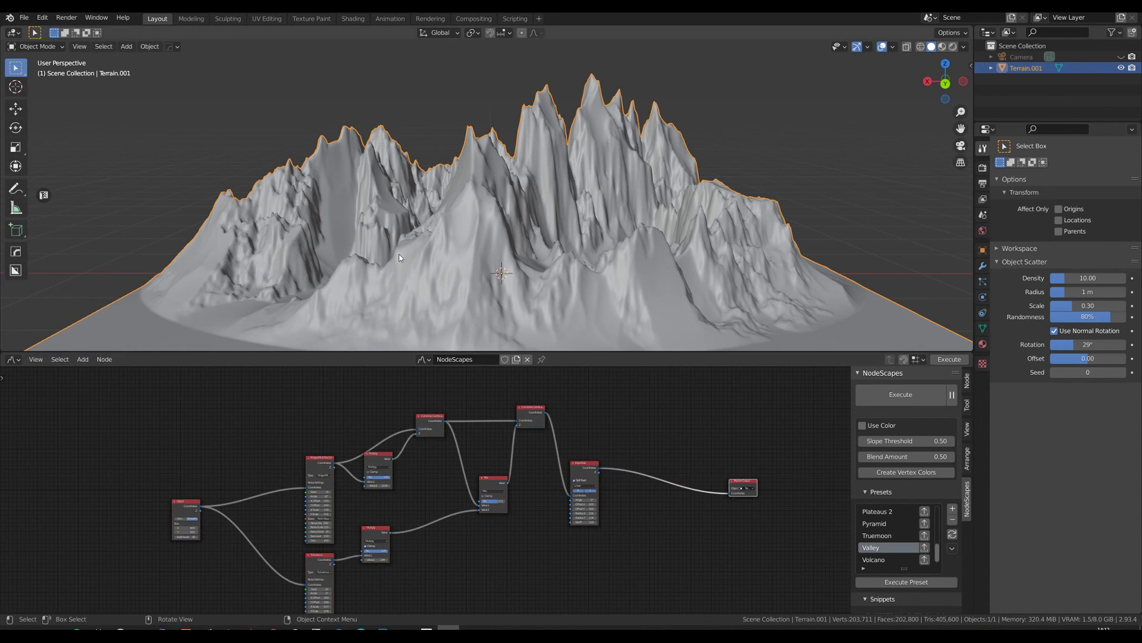
middle_click_drag(452, 230, 516, 251)
middle_click_drag(580, 284, 702, 262)
left_click(83, 359)
mouse_move(146, 444)
left_click(180, 444)
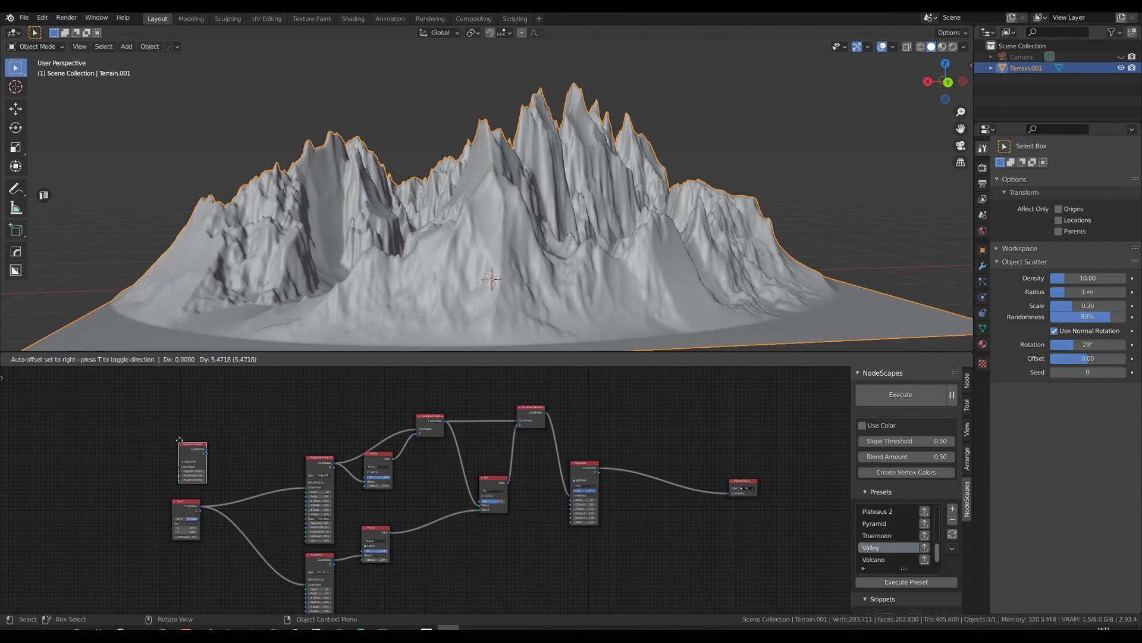
left_click(638, 477)
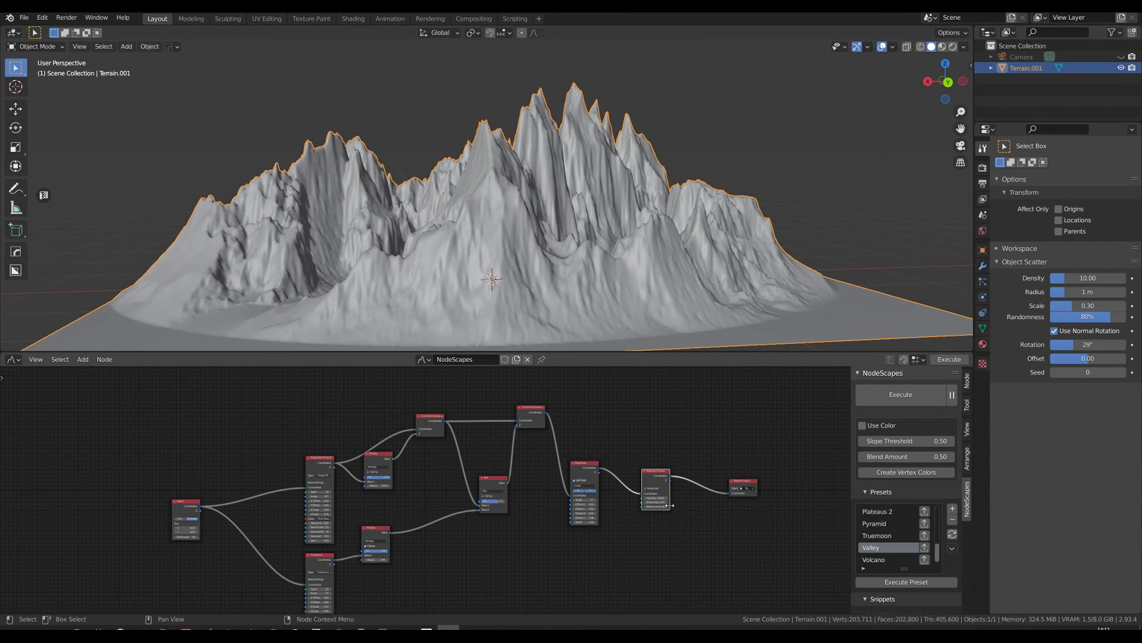
Step: Set the Hydraulic Erosion node's Maximum D value to 30 and its Erosion S value to 0.15
scroll(688, 516, "up", 4)
scroll(665, 538, "up", 2)
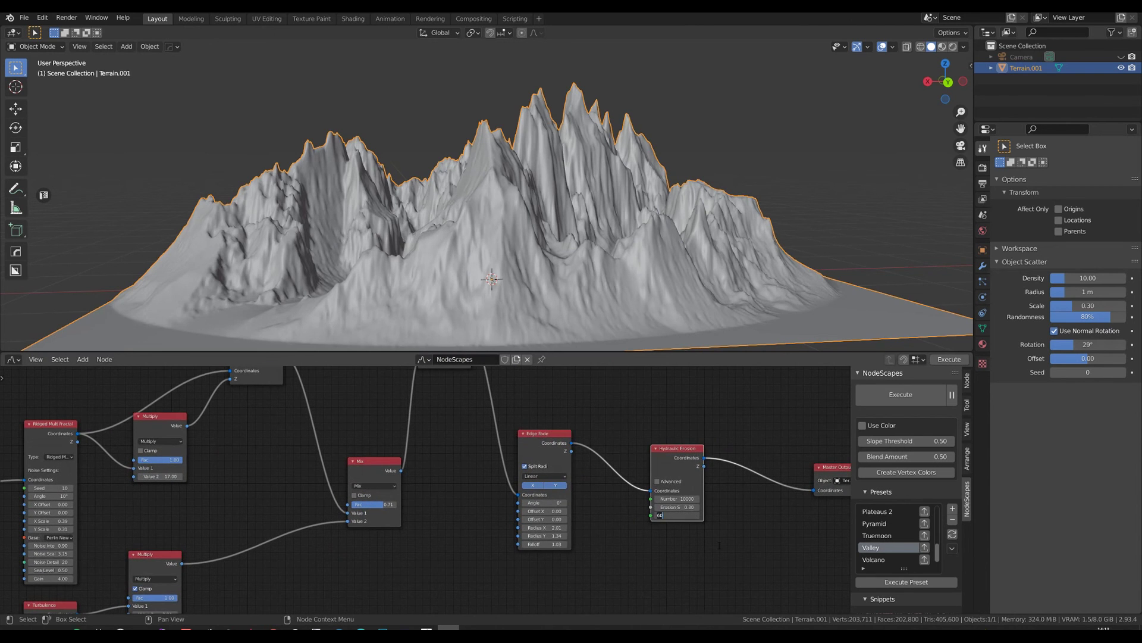
key("Return")
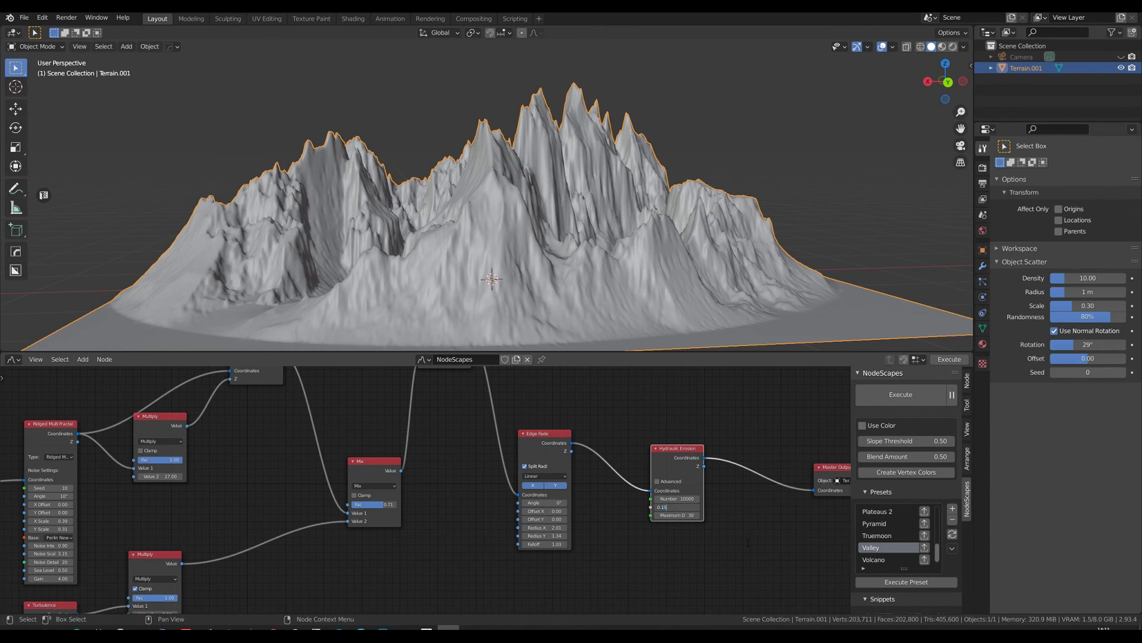
key("Return")
middle_click_drag(630, 286, 526, 256)
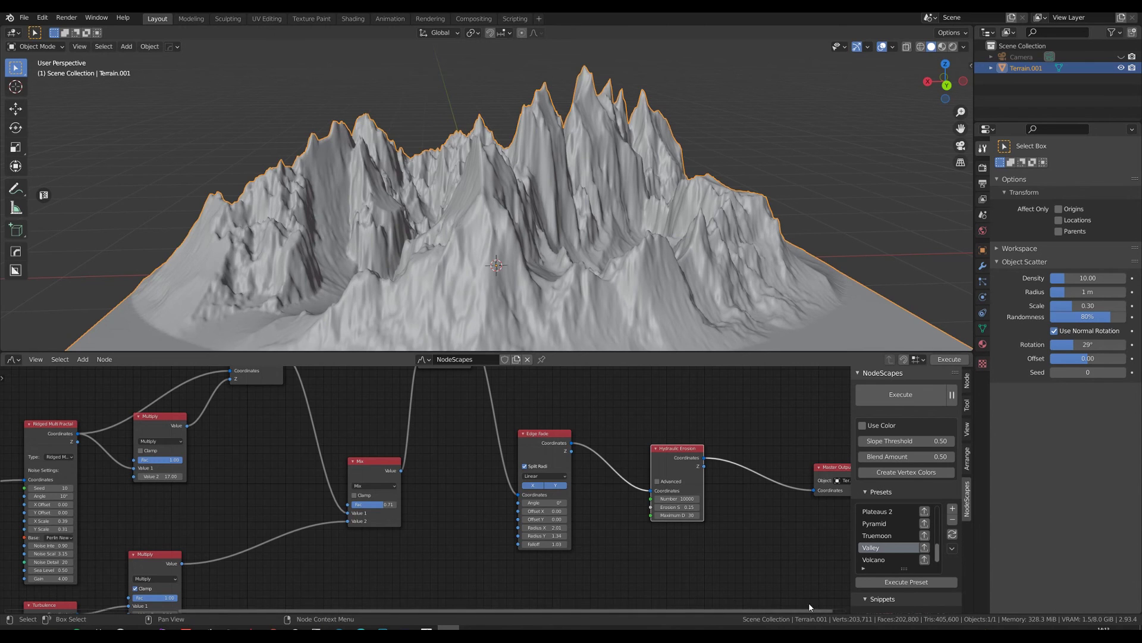
Step: Save the eroded node setup by overwriting the existing Valley preset
left_click(953, 509)
left_click(845, 525)
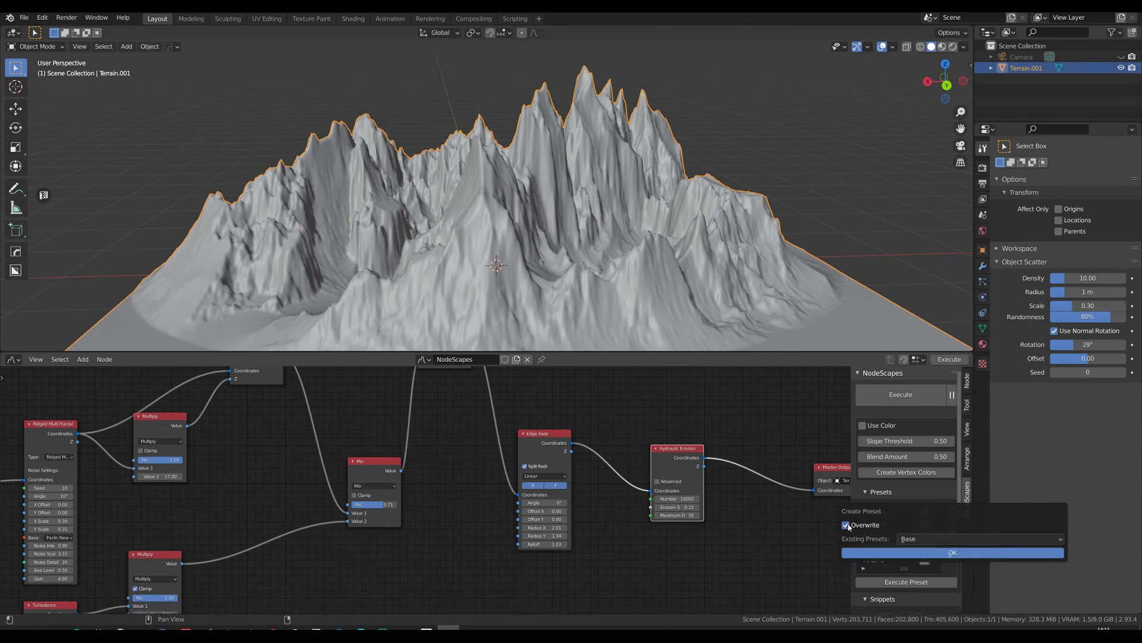
left_click(937, 539)
left_click(937, 369)
left_click(923, 553)
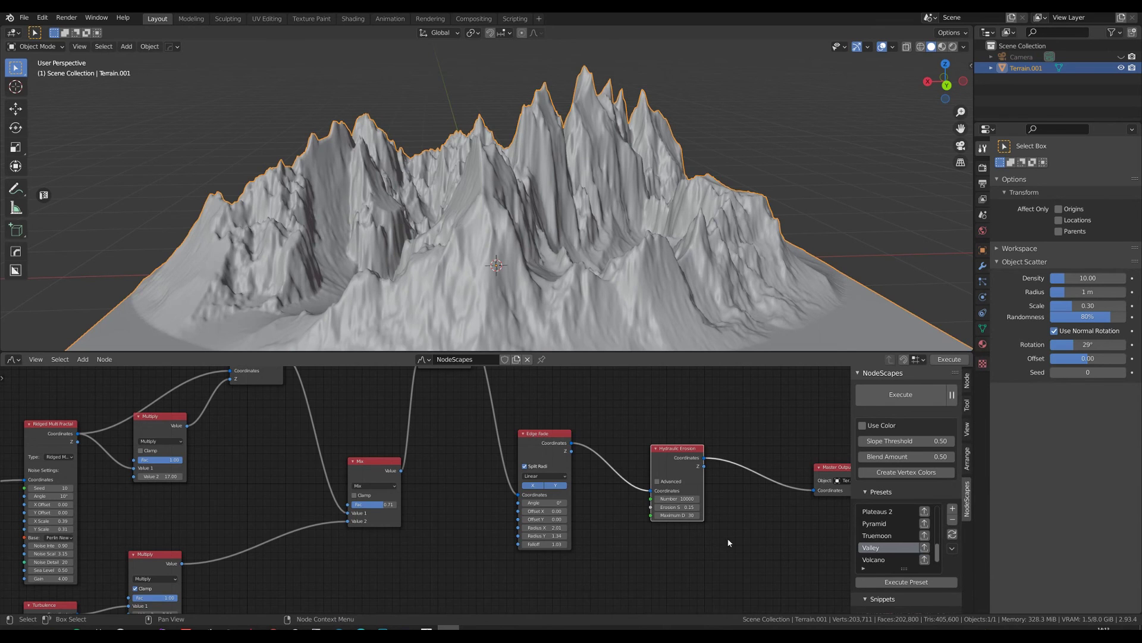
Step: Enlarge the 3D viewport by shrinking the node editor, and view the whole eroded terrain
scroll(664, 424, "down", 1)
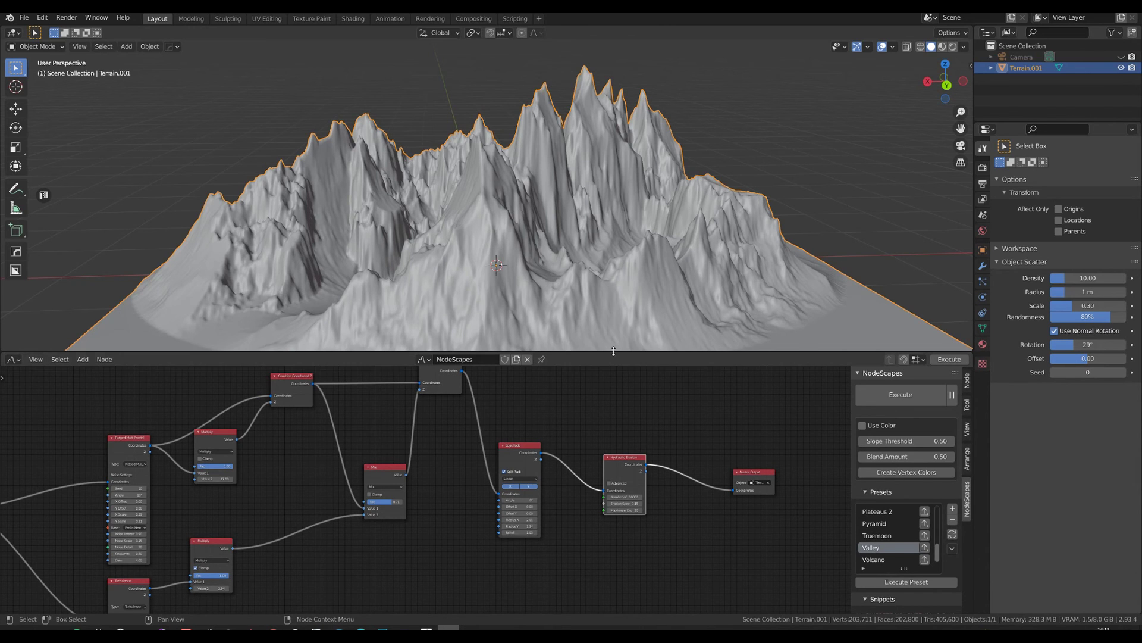
left_click_drag(609, 352, 617, 501)
middle_click_drag(589, 356, 573, 389)
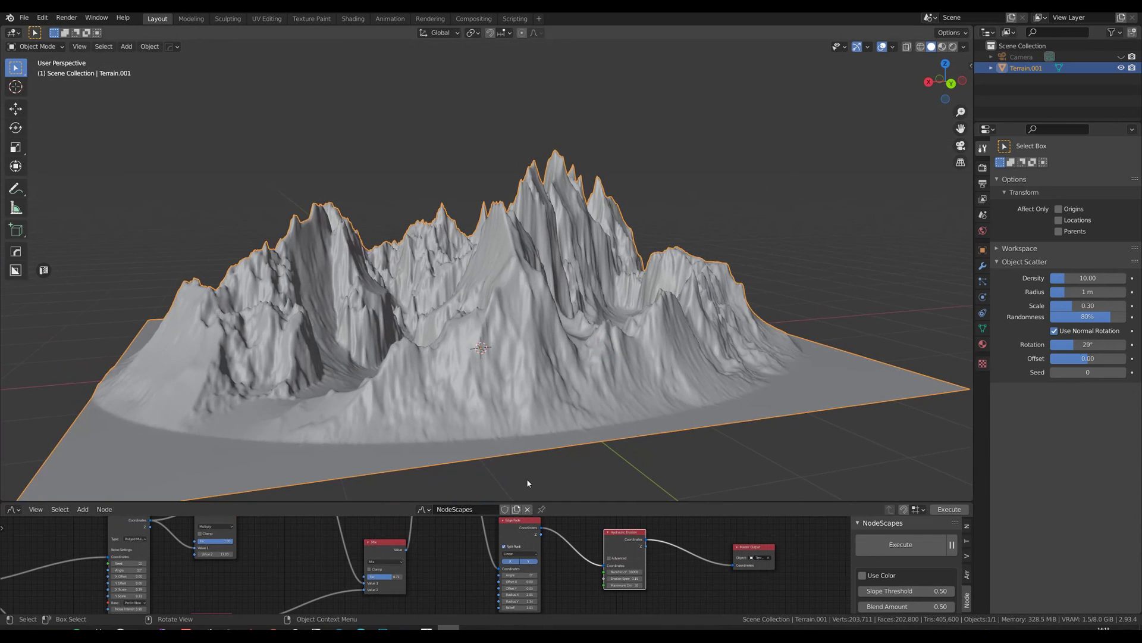